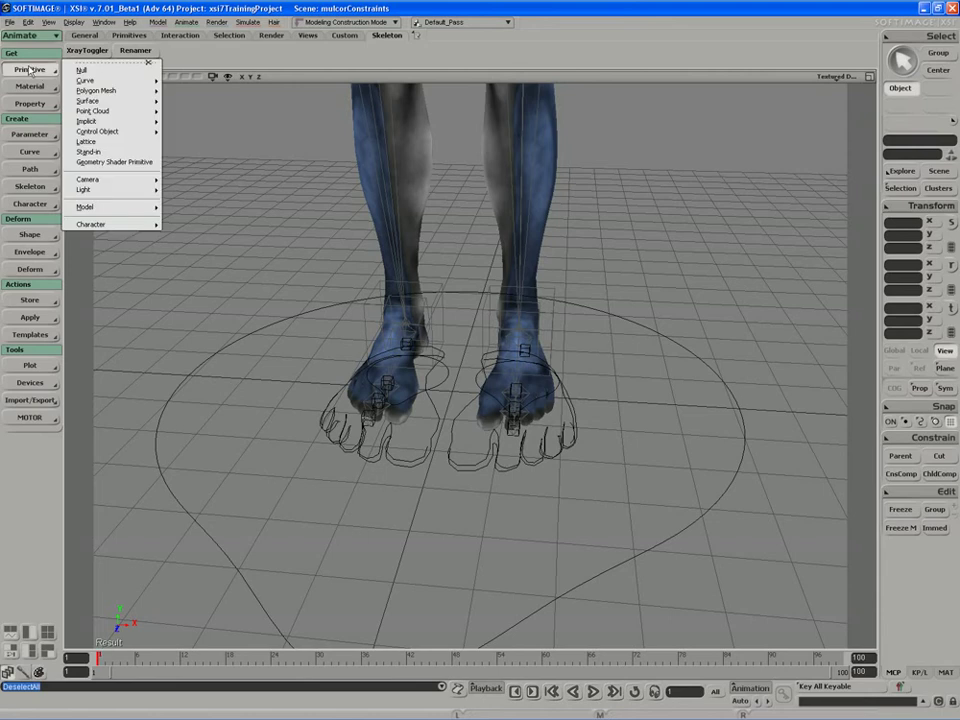
Create a polygon mesh sphere of radius 4 and select a vertical edge loop running around it through the poles
mouse_move(97, 94)
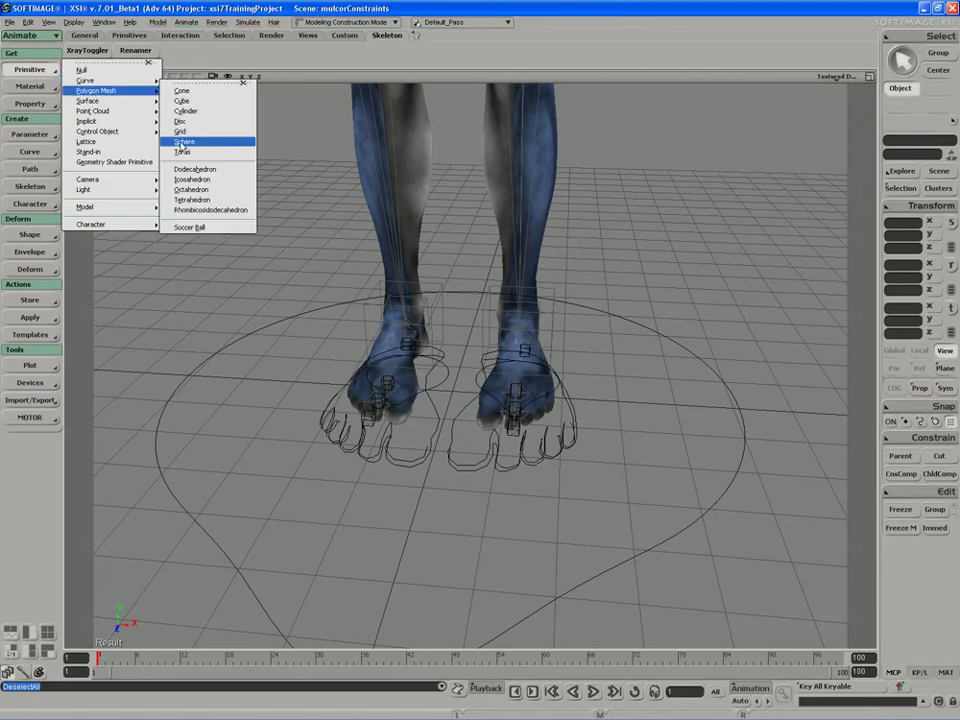
left_click(182, 146)
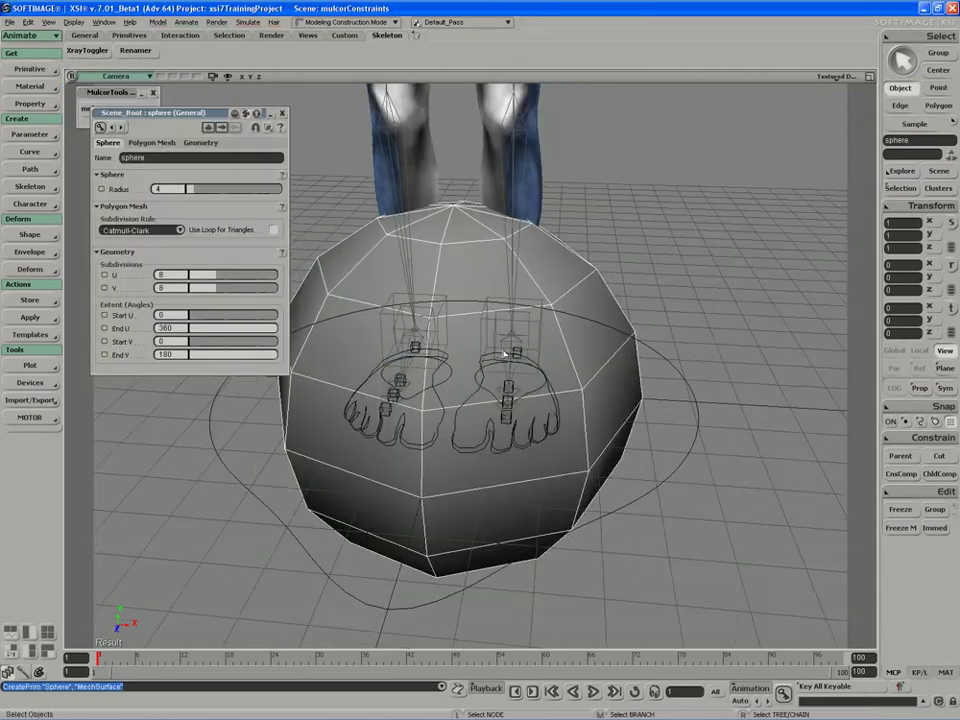
key("e")
middle_click(434, 285, "alt")
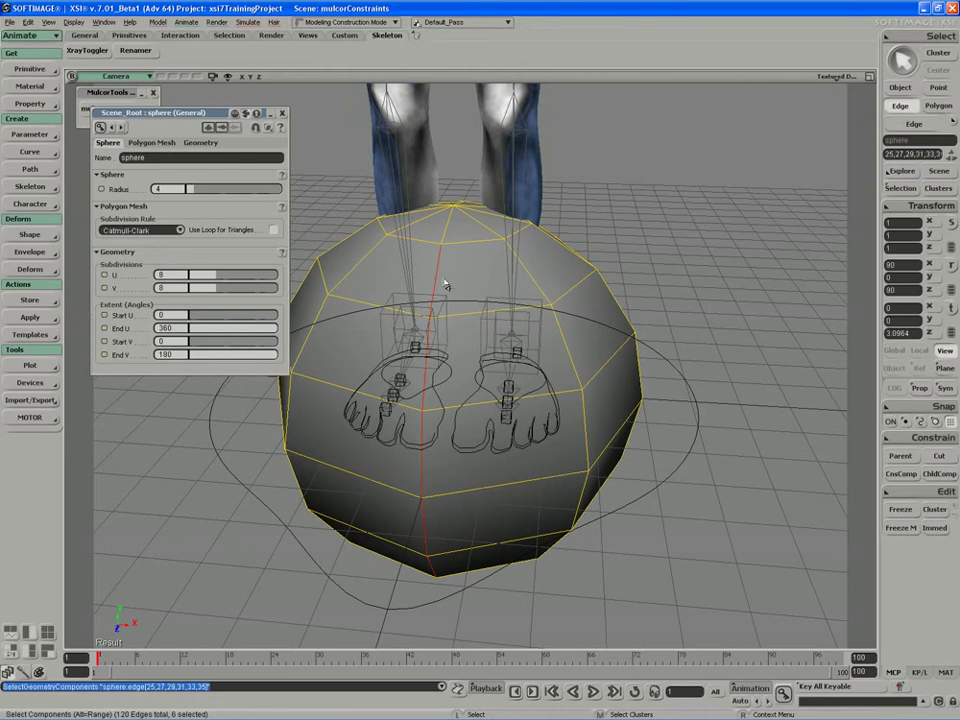
key("s")
right_click_drag(456, 296, 352, 318)
middle_click(623, 275, "alt+shift")
key("s")
right_click_drag(655, 284, 476, 296)
middle_click(533, 312, "alt+shift")
key("s")
middle_click(466, 246, "alt+shift")
key("s")
right_click_drag(465, 250, 462, 85)
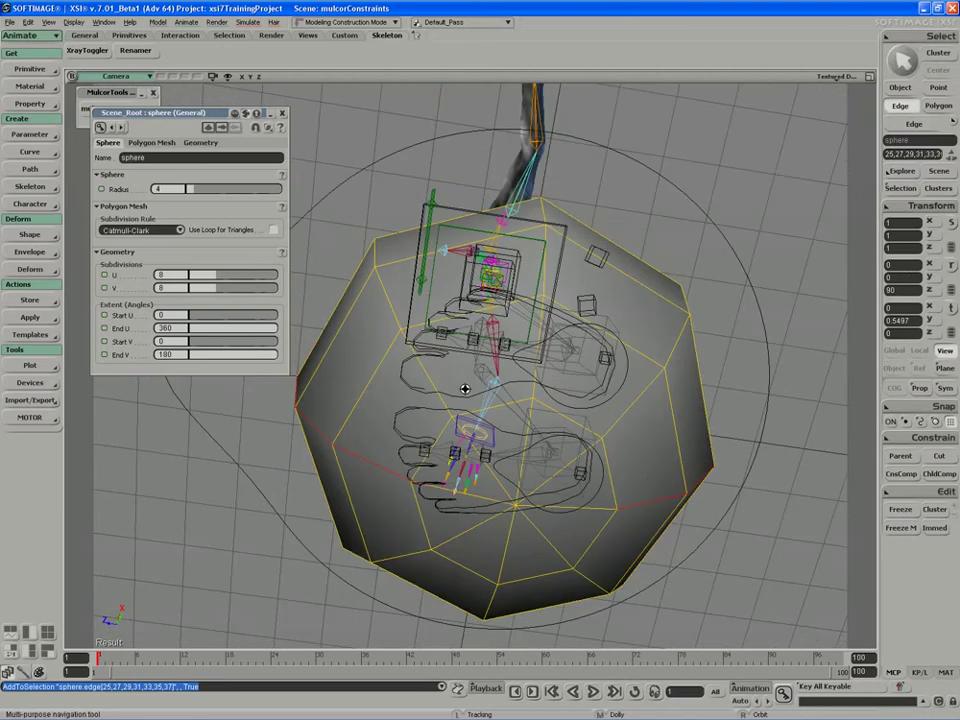
Add the perpendicular vertical edge loop to the selection so two crossing rings around the sphere are selected
middle_click(455, 501, "alt+shift")
key("s")
right_click_drag(564, 525, 530, 462)
middle_click(547, 558, "alt+shift")
key("s")
middle_click(525, 523, "alt+shift")
key("s")
right_click_drag(525, 523, 463, 374)
middle_click(456, 459, "alt+shift")
key("s")
key("s")
right_click_drag(420, 471, 373, 388)
left_click(416, 465, "alt+shift")
left_click(459, 467, "alt+shift")
Extract the selected edges as a frozen curve and delete the sphere
right_click(370, 385)
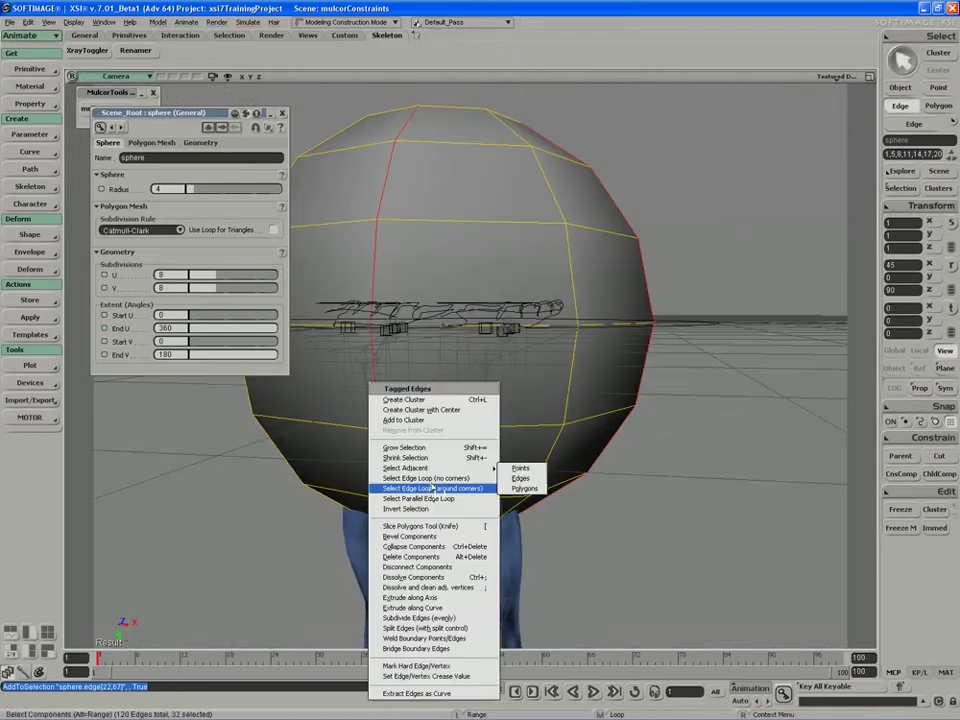
left_click(440, 693)
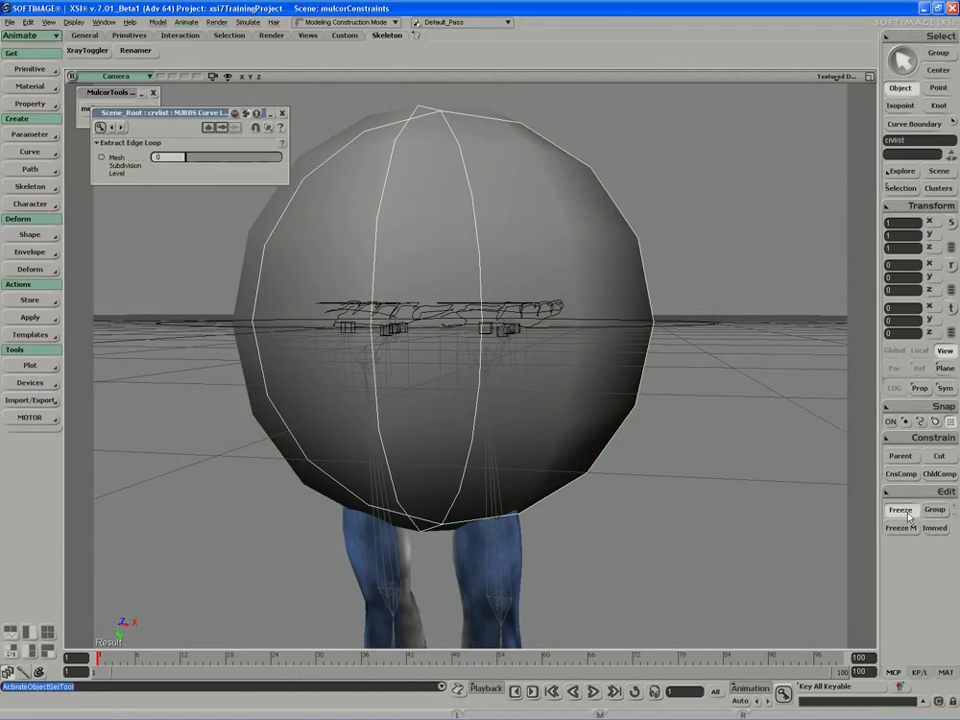
left_click(586, 393)
key("Delete")
Scale the extracted curve uniformly down to about 0.049
left_click(643, 427)
right_click_drag(645, 429, 344, 424)
key("x")
left_click_drag(344, 424, 320, 402)
Move the small curve to the outer side of the character's left foot, at about X 1.74, Z -0.82
key("s")
middle_click_drag(459, 384, 420, 400)
right_click_drag(420, 400, 388, 422)
key("v")
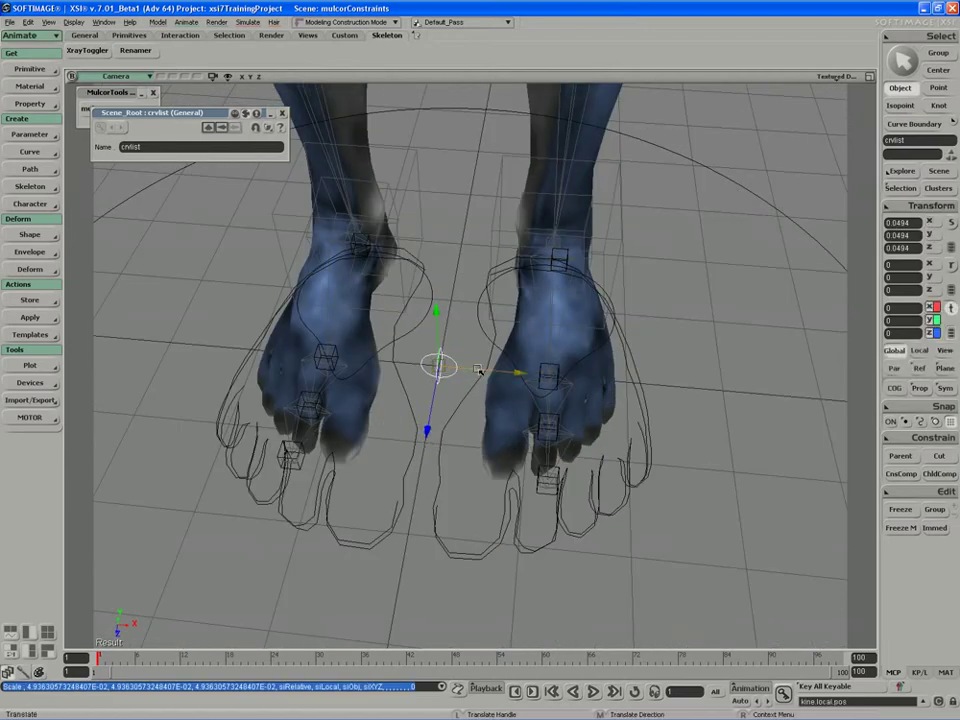
left_click_drag(482, 369, 611, 403)
key("s")
right_click_drag(611, 403, 543, 410)
left_click_drag(546, 416, 547, 329)
key("s")
right_click_drag(564, 362, 538, 379)
left_click_drag(538, 379, 525, 390)
middle_click_drag(561, 372, 592, 375)
left_click_drag(592, 376, 576, 396)
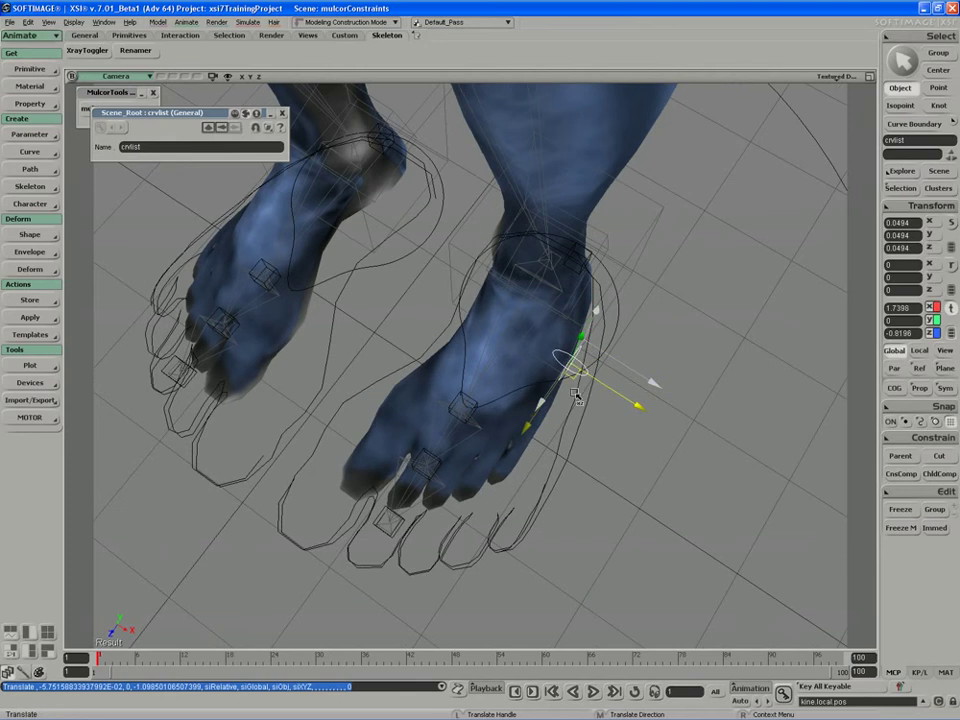
Duplicate the curve and move the copy across to the inner side of the left foot
key("s")
right_click_drag(576, 392, 521, 360)
key("s")
right_click_drag(430, 334, 433, 328)
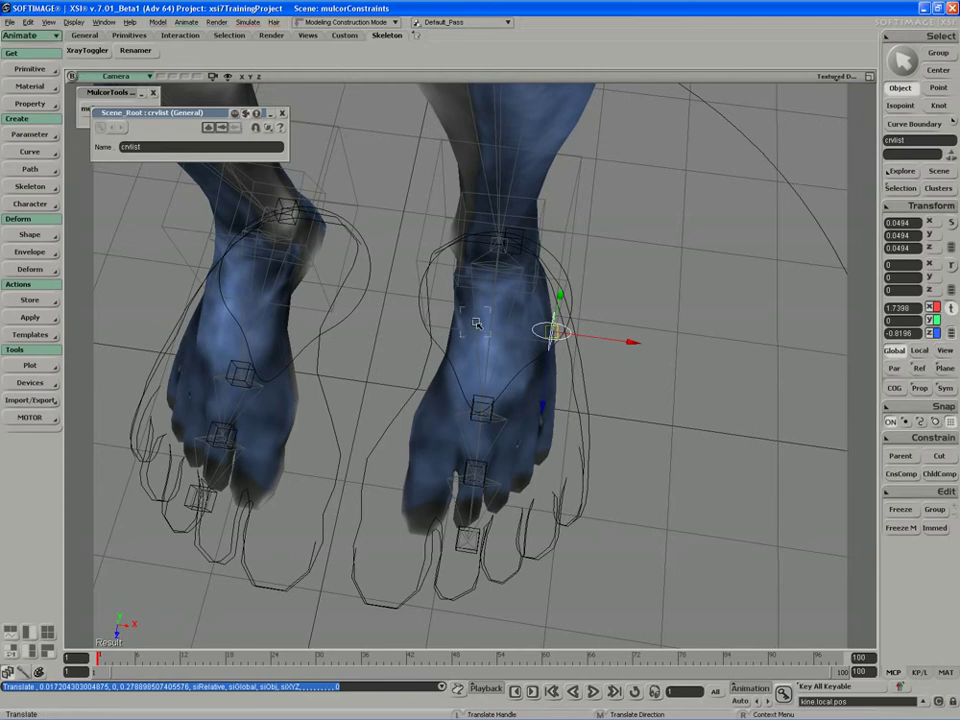
key("ctrl+d")
key("ctrl+z")
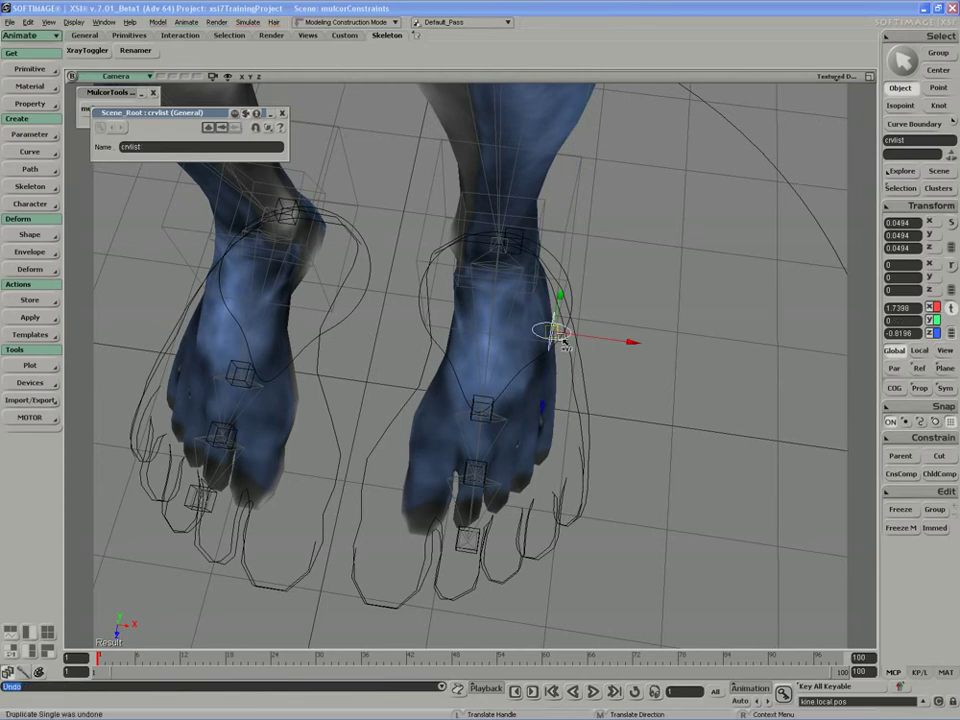
key("ctrl+d")
left_click_drag(537, 333, 496, 333)
middle_click_drag(496, 333, 455, 345)
left_click_drag(455, 345, 455, 307)
Fine-tune the copy's position along the inner edge of the left foot to about X 0.72, Y 0.17, Z -1.07
key("s")
right_click_drag(455, 307, 478, 231)
left_click_drag(372, 380, 370, 362)
key("s")
right_click_drag(369, 364, 347, 394)
left_click_drag(429, 391, 443, 390)
key("s")
right_click_drag(443, 390, 433, 468)
mouse_move(441, 328)
left_mouse_down()
mouse_move(438, 337)
mouse_move(441, 318)
left_mouse_up()
key("s")
mouse_move(441, 318)
right_mouse_down()
mouse_move(446, 343)
mouse_move(450, 336)
right_mouse_up()
left_click_drag(461, 272, 464, 272)
key("s")
right_click_drag(464, 272, 456, 216)
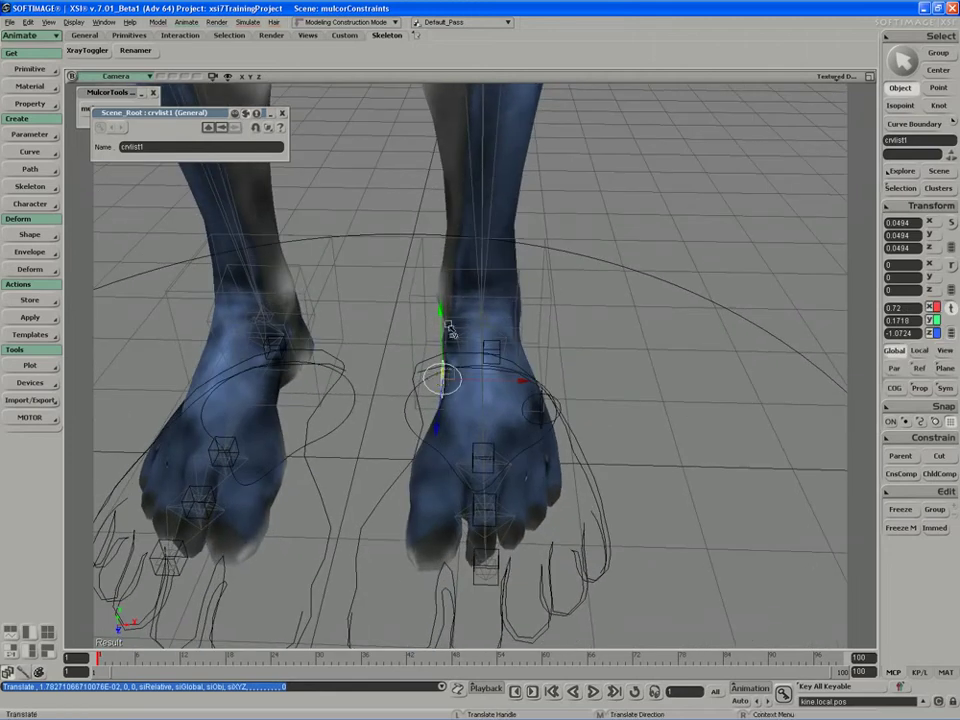
key("s")
right_click_drag(442, 353, 422, 368)
key("space")
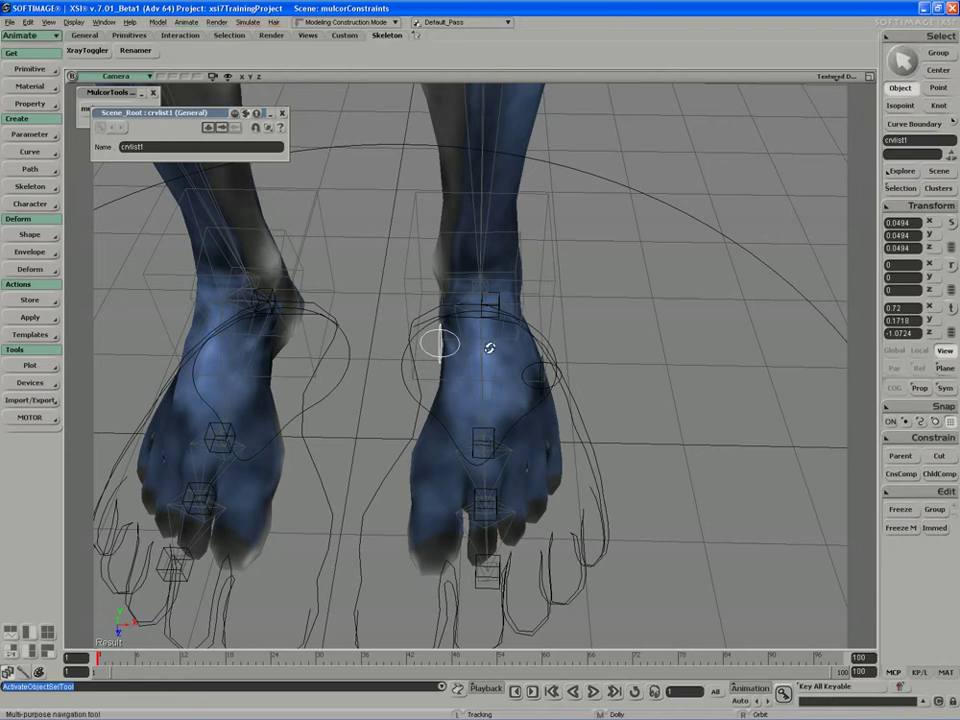
Try rotating the left heel control and undo the test rotation
key("s")
right_click_drag(482, 353, 476, 346)
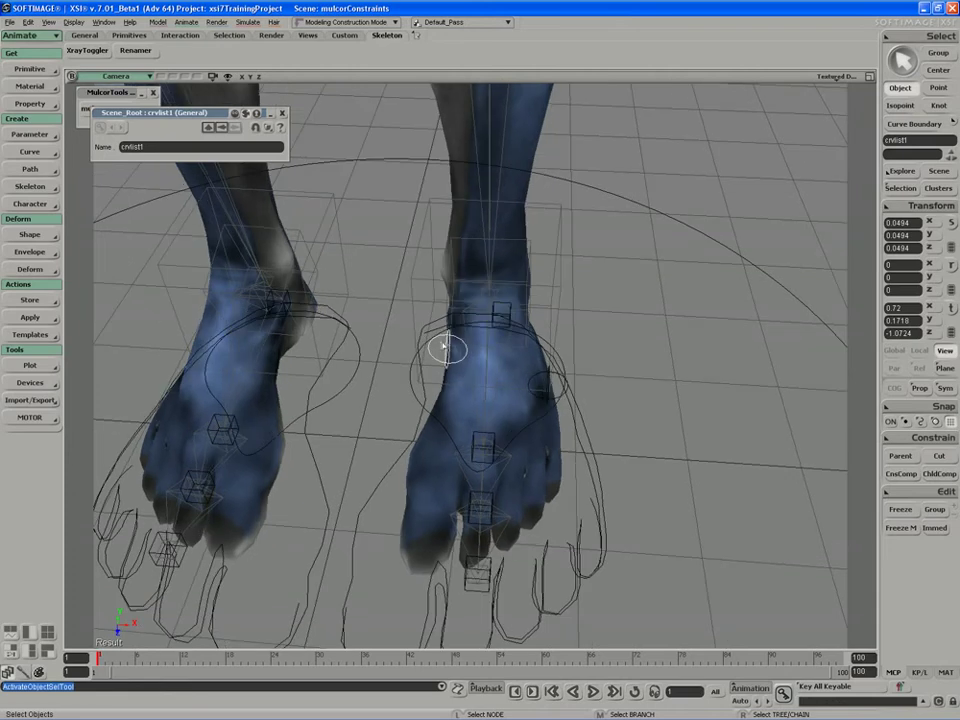
left_click(502, 316)
key("c")
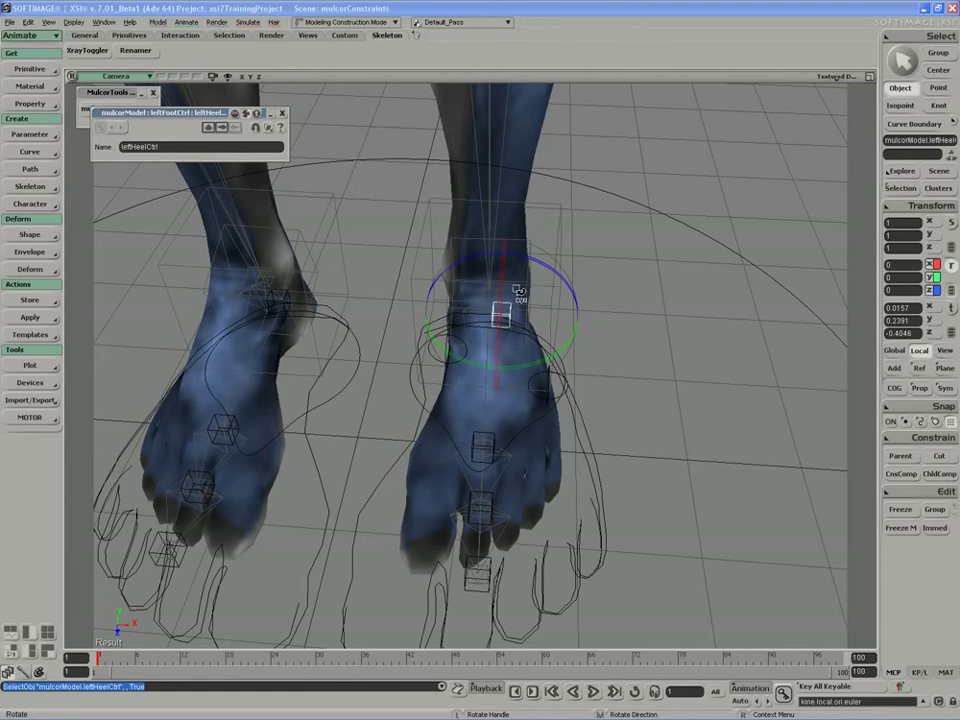
mouse_move(553, 274)
left_mouse_down()
mouse_move(565, 280)
mouse_move(536, 272)
mouse_move(549, 274)
left_mouse_up()
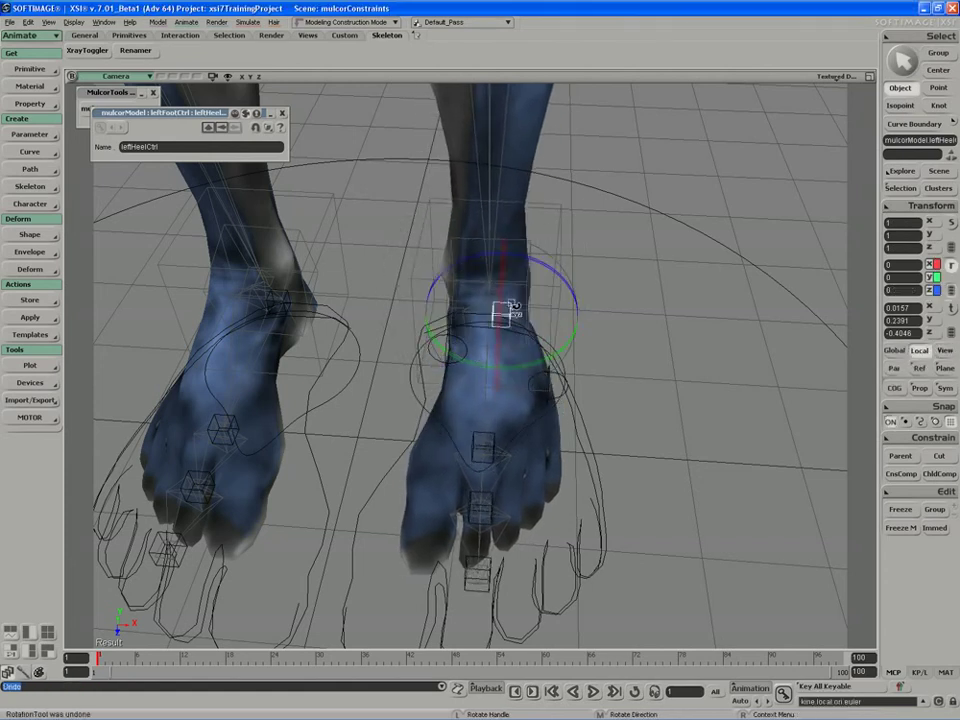
left_click(446, 345)
key("c")
mouse_move(512, 317)
left_mouse_down()
mouse_move(484, 306)
mouse_move(507, 323)
left_mouse_up()
key("ctrl+z")
key("space")
Rename the outer curve leftFootLeftBankCtrl and parent the inner curve to it
left_click(542, 385)
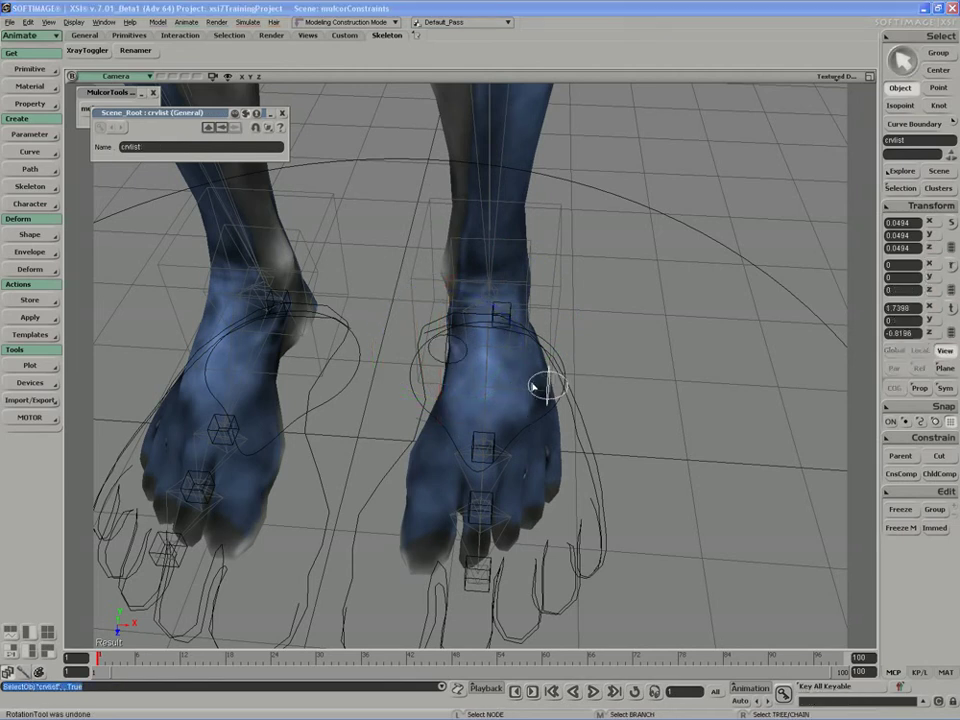
double_click(145, 147)
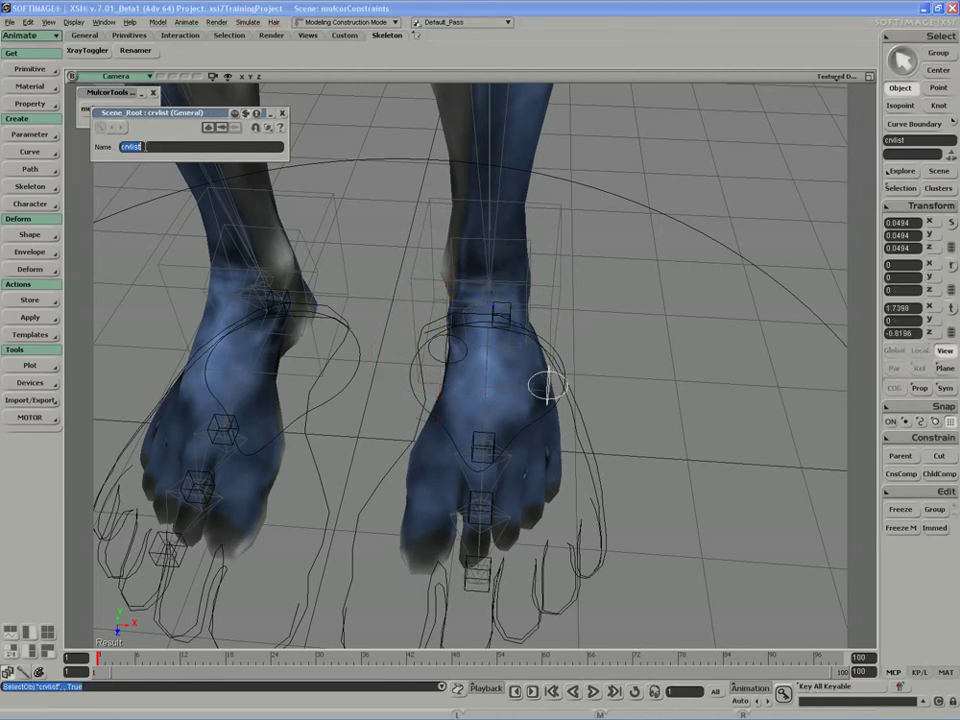
type("leftFoot")
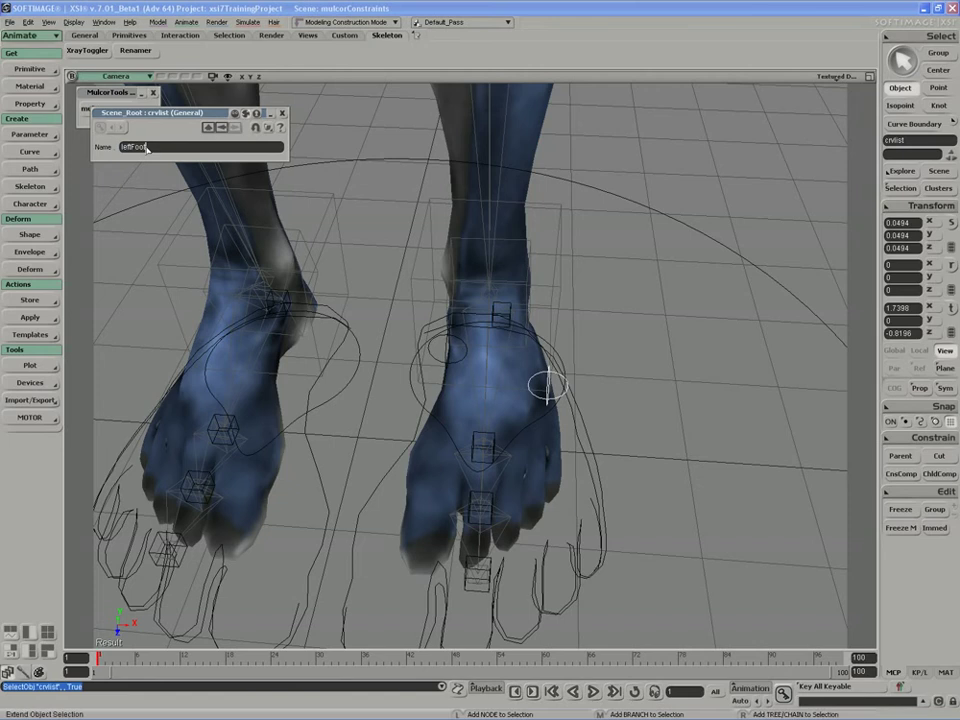
type("LeftBank")
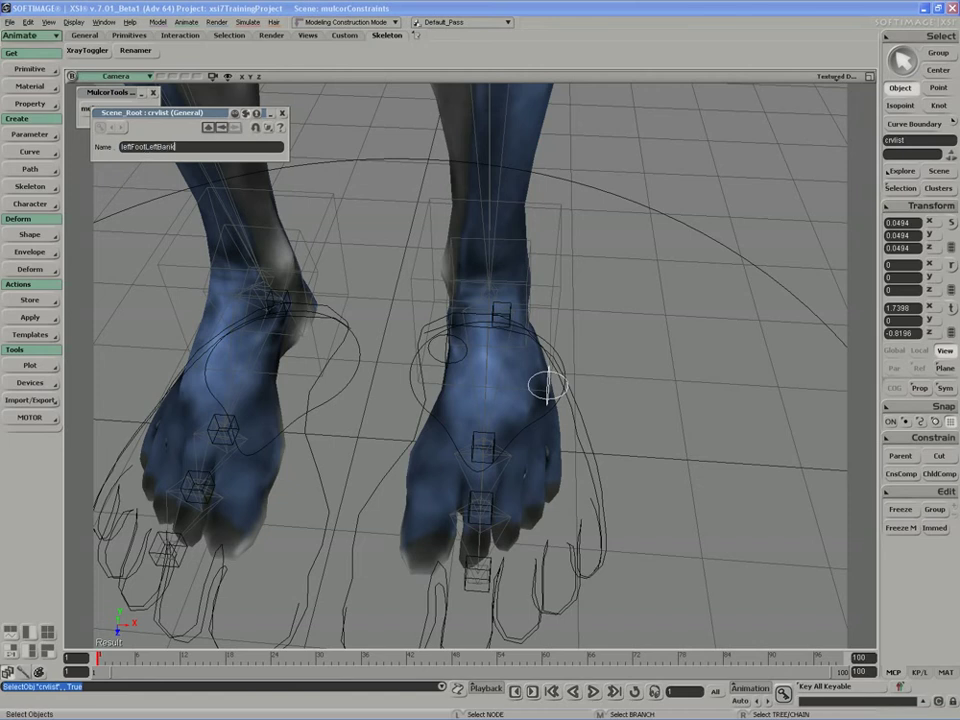
type("Ctrl")
key("Return")
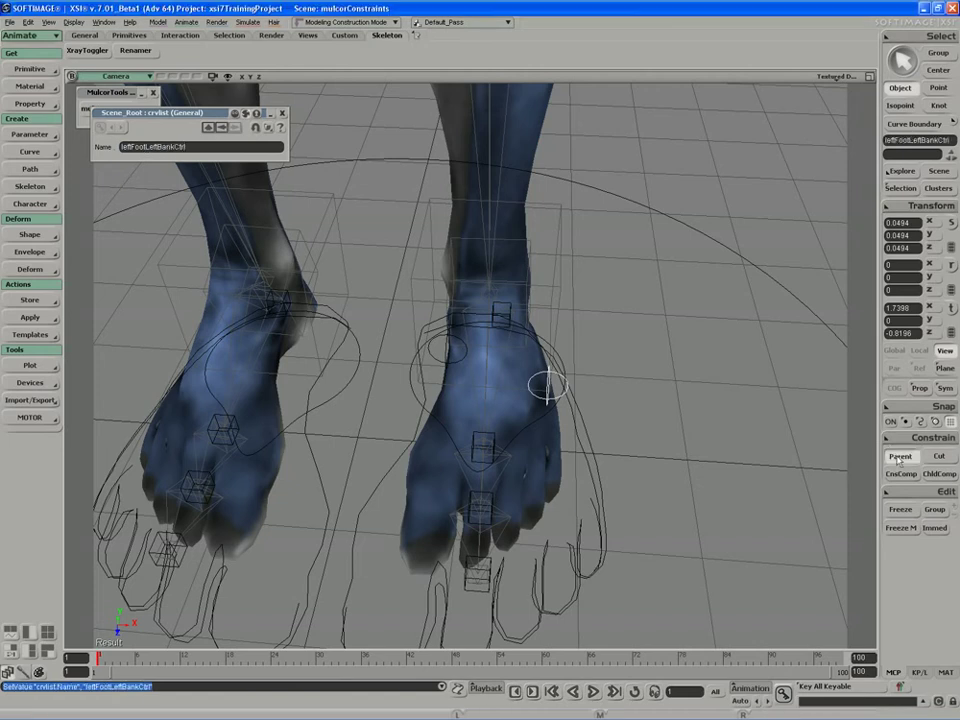
left_click(448, 349)
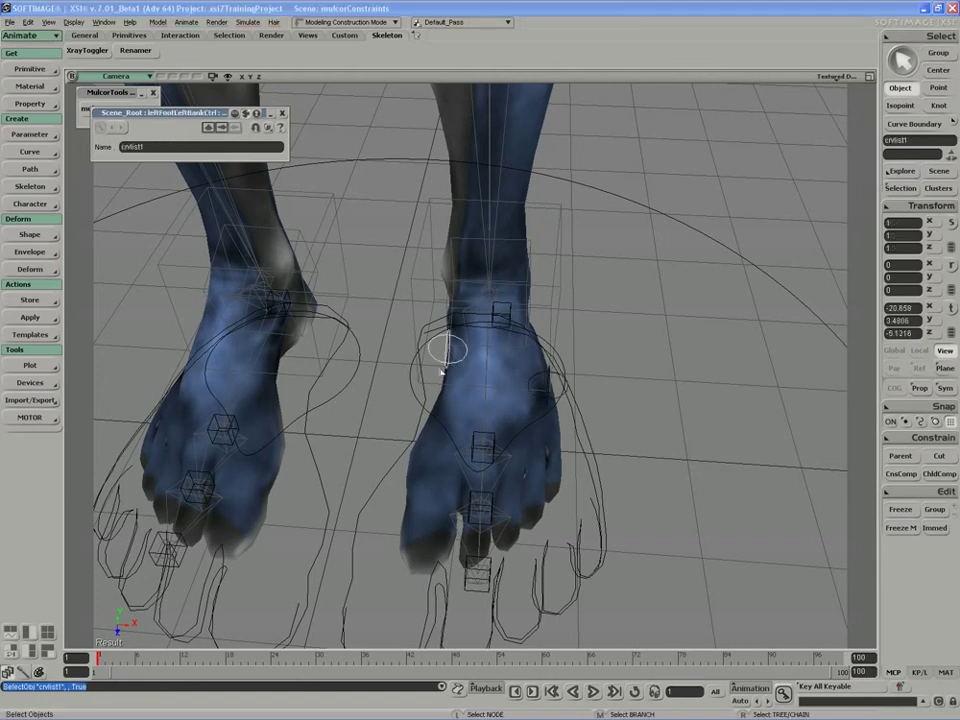
Rename the inner curve of the left foot leftFootInnerBankCtrl
left_click(198, 147)
type("right")
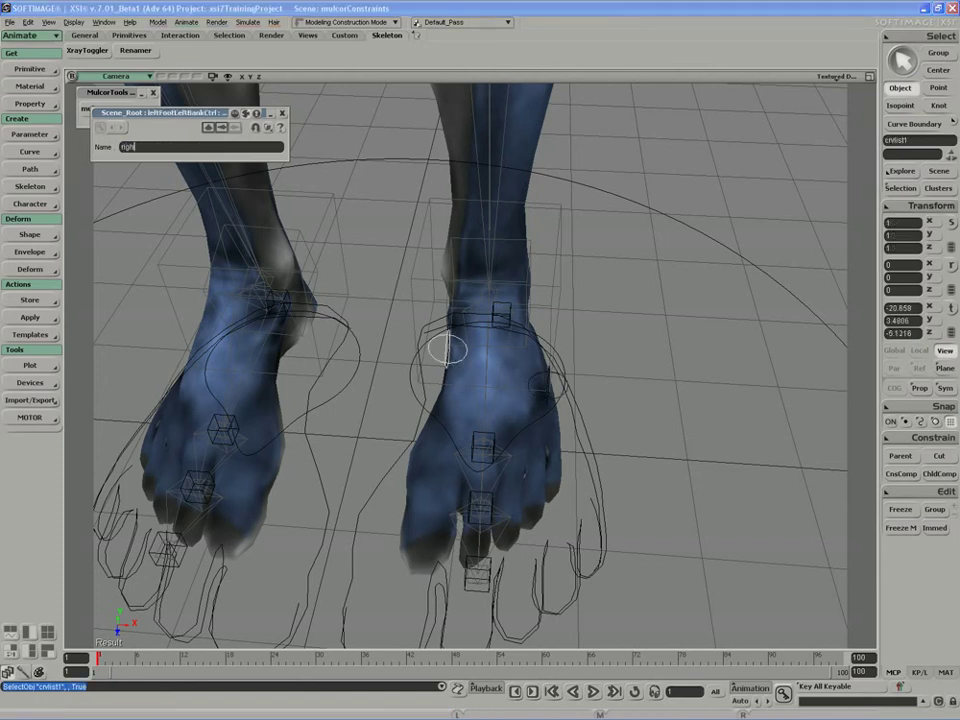
key("BackSpace")
key("BackSpace")
key("BackSpace")
key("BackSpace")
key("BackSpace")
type("left")
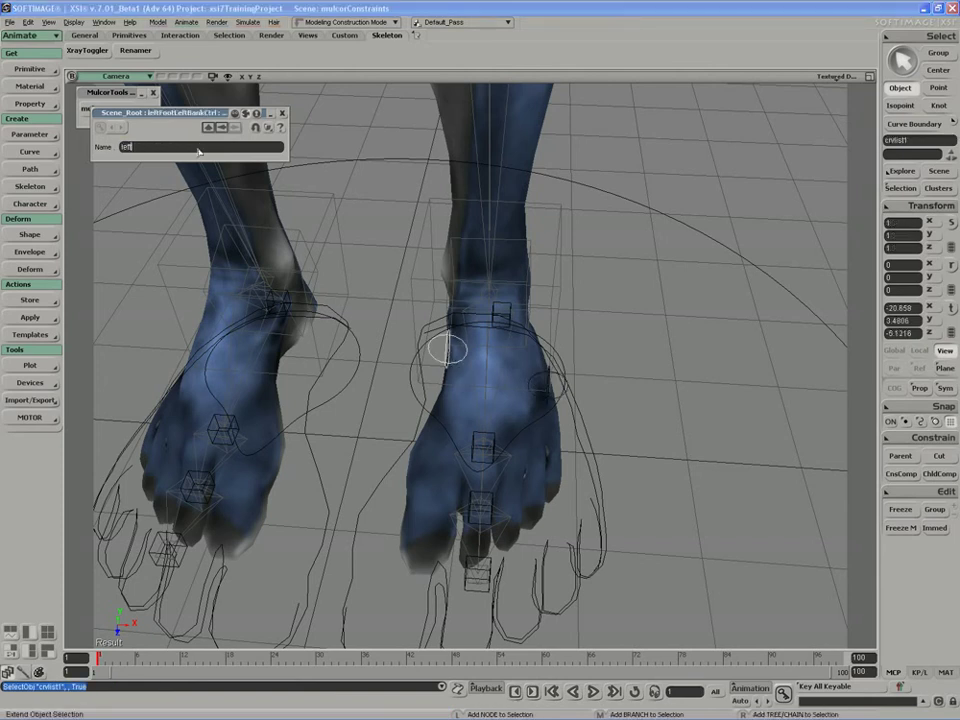
type("FootInner")
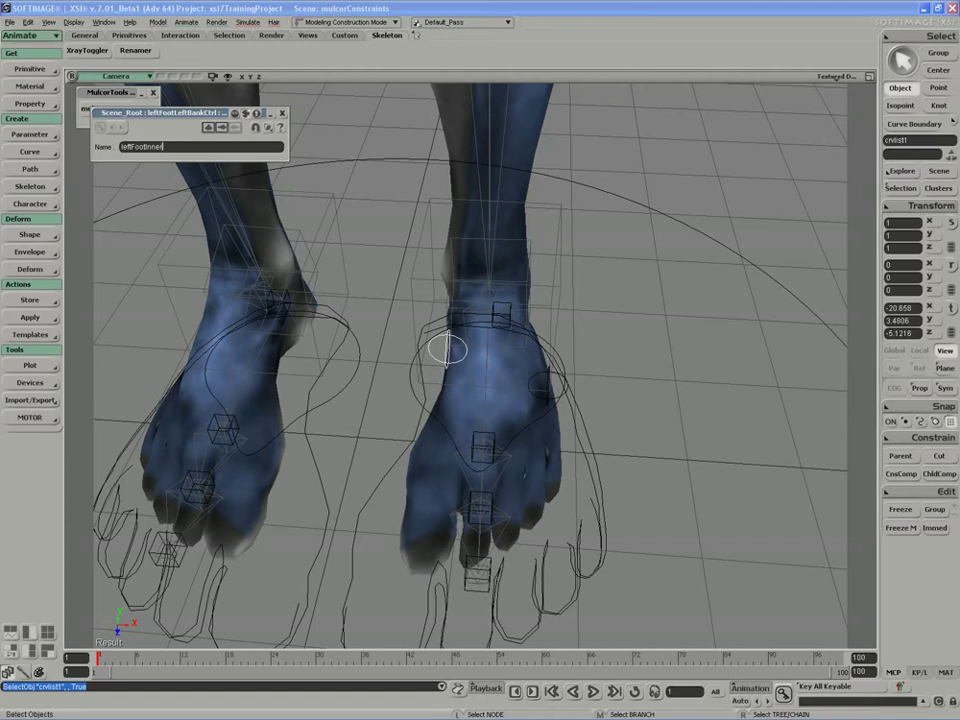
type("BankCtrl")
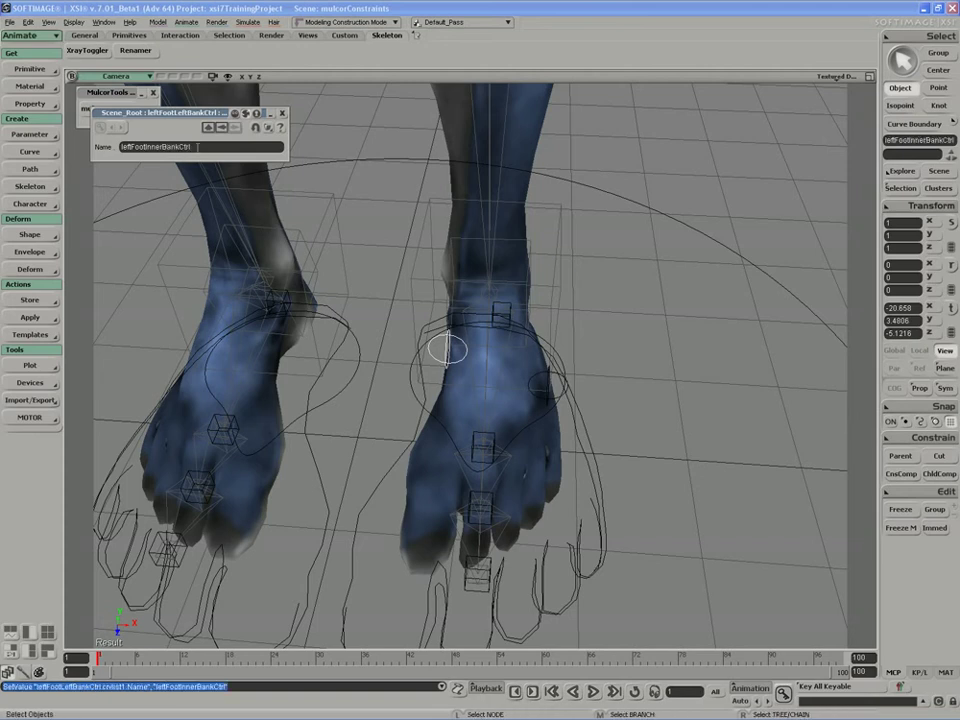
Rename the outer curve of the left foot leftFootOuterCtrl
left_click(530, 380)
left_click(532, 381)
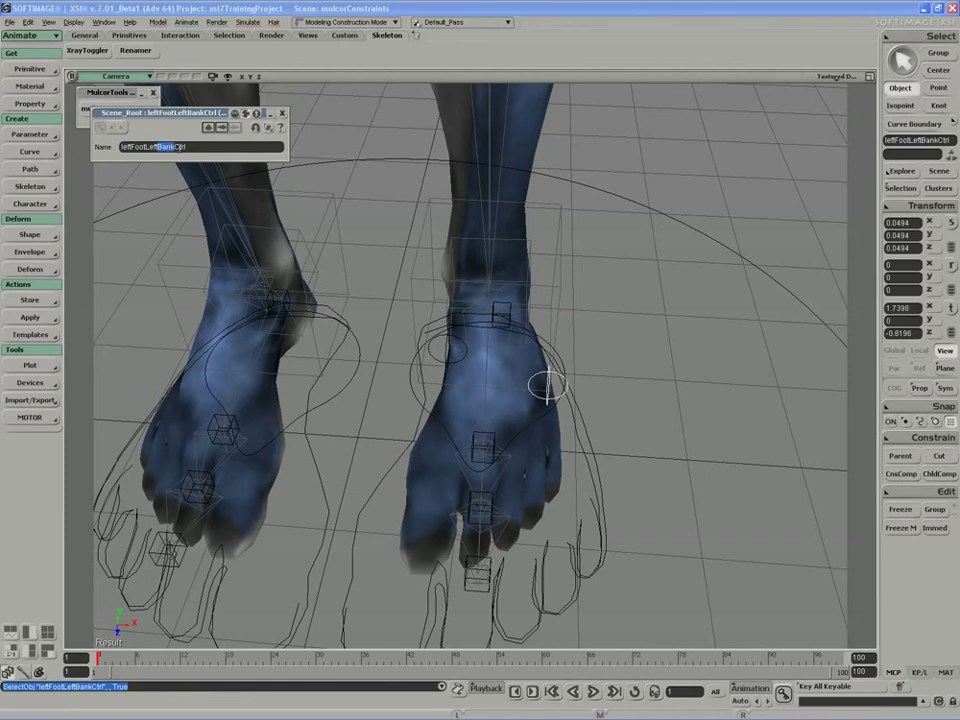
type("Outer")
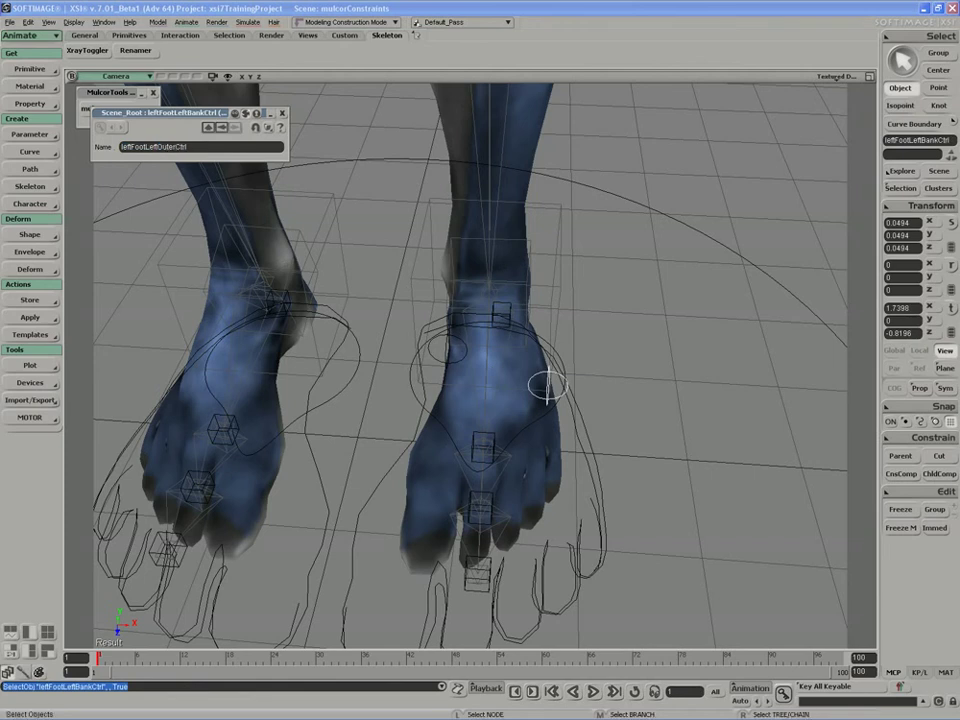
key("Left")
key("Left")
key("Left")
key("Left")
key("Left")
key("BackSpace")
key("BackSpace")
key("BackSpace")
key("BackSpace")
key("Return")
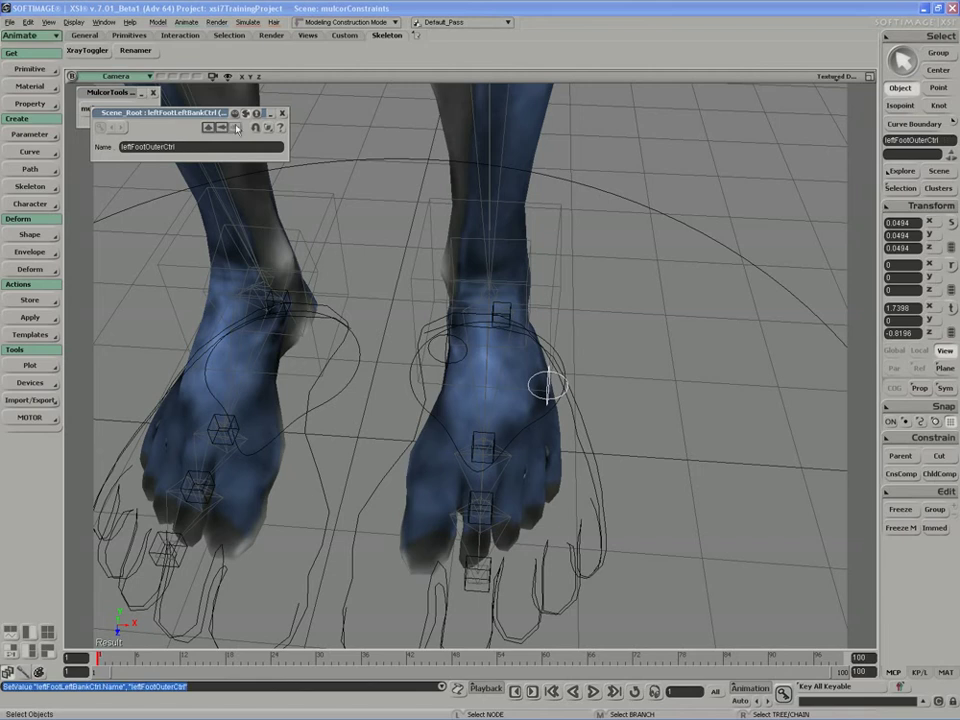
Close the property page and make the left heel control a child of leftFootInnerBankCtrl
left_click(282, 113)
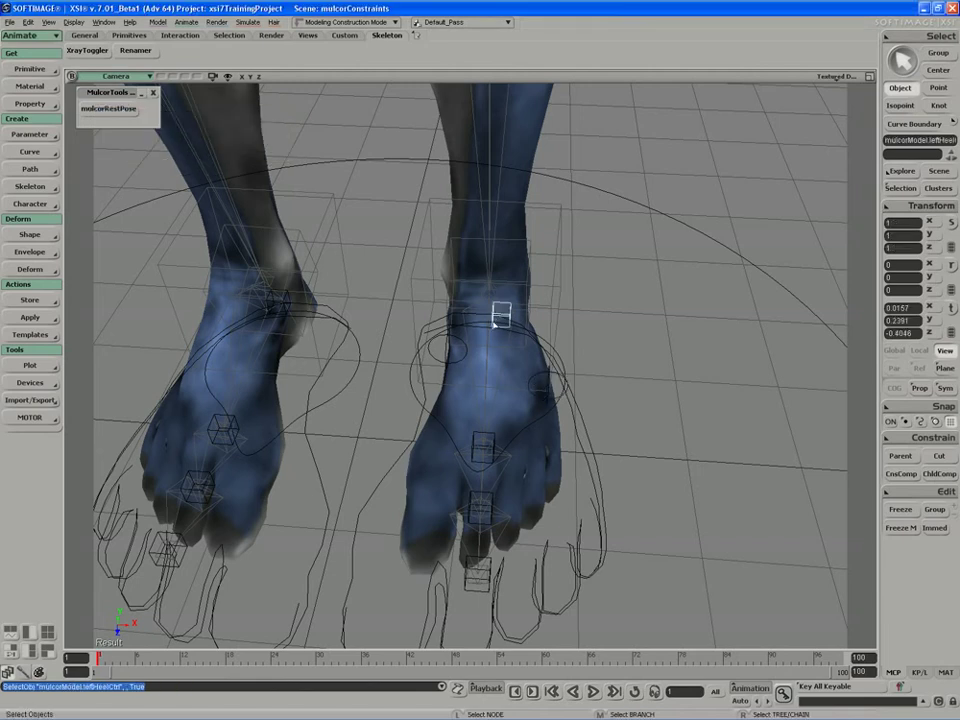
left_click(465, 352)
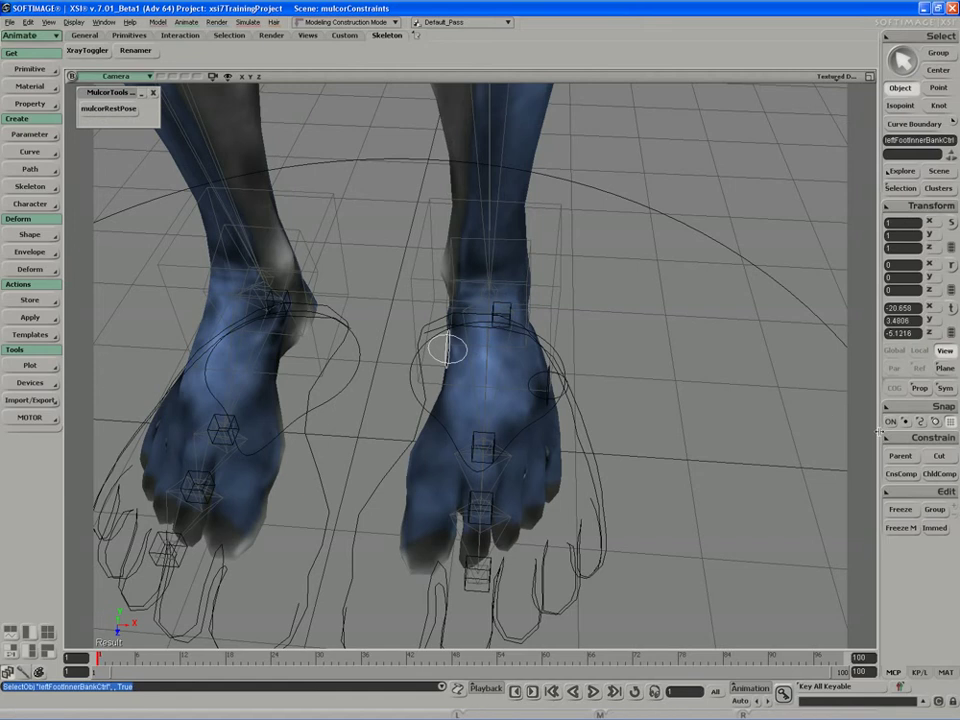
left_click(895, 458)
left_click(506, 308)
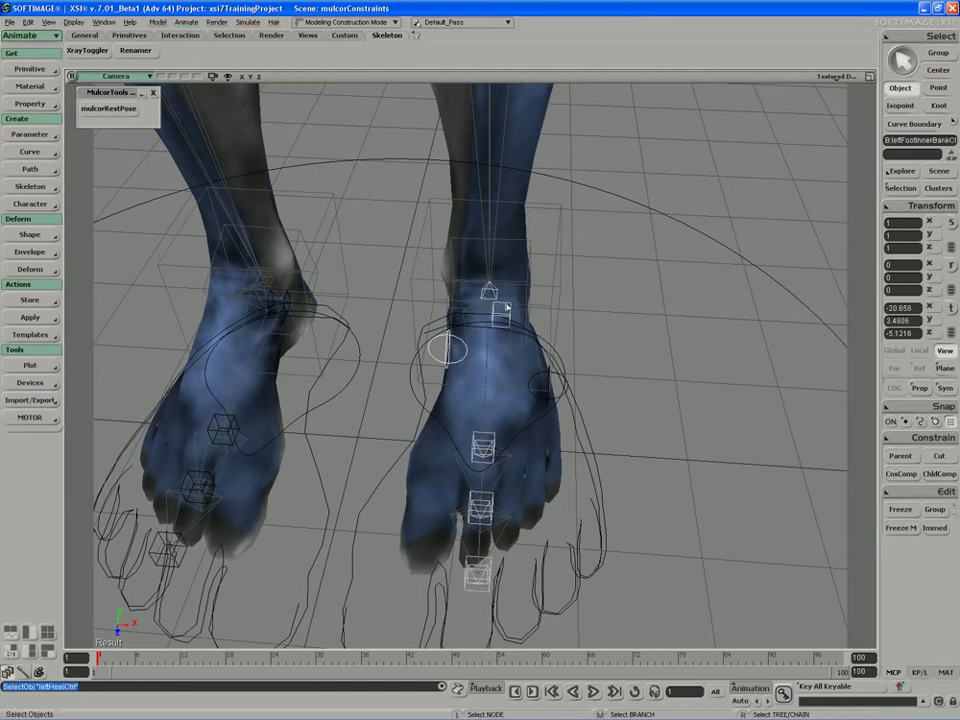
Show only objects in the Explorer and examine the control hierarchy from leftFootOuterCtrl down to leftHeelCtrl
key("8")
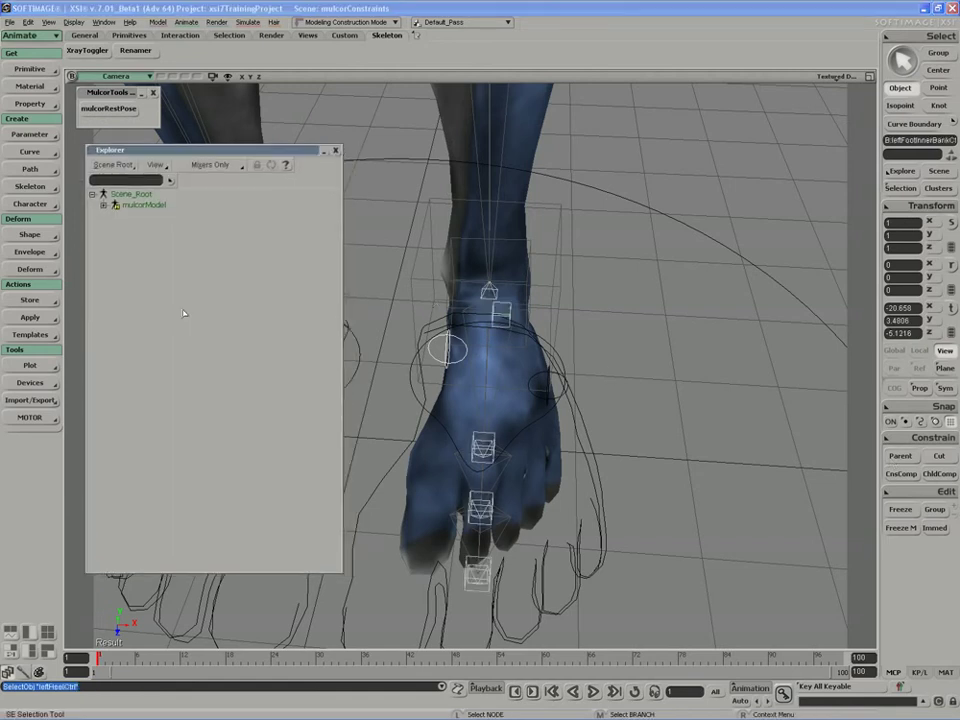
left_click(210, 164)
left_click(210, 241)
left_click(115, 226)
left_click(126, 237)
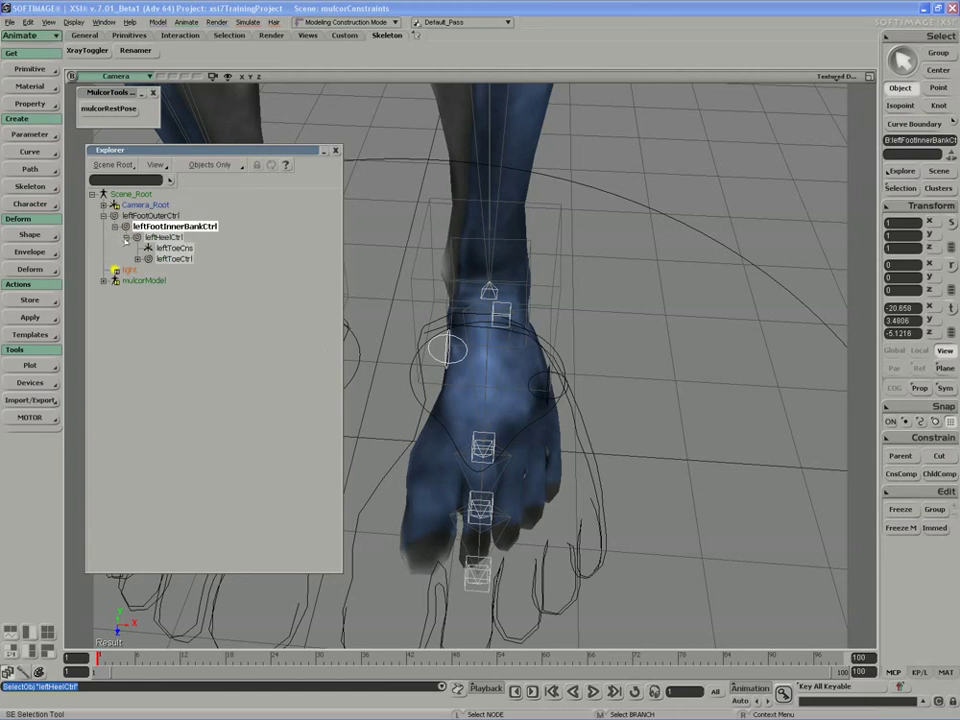
left_click(148, 216)
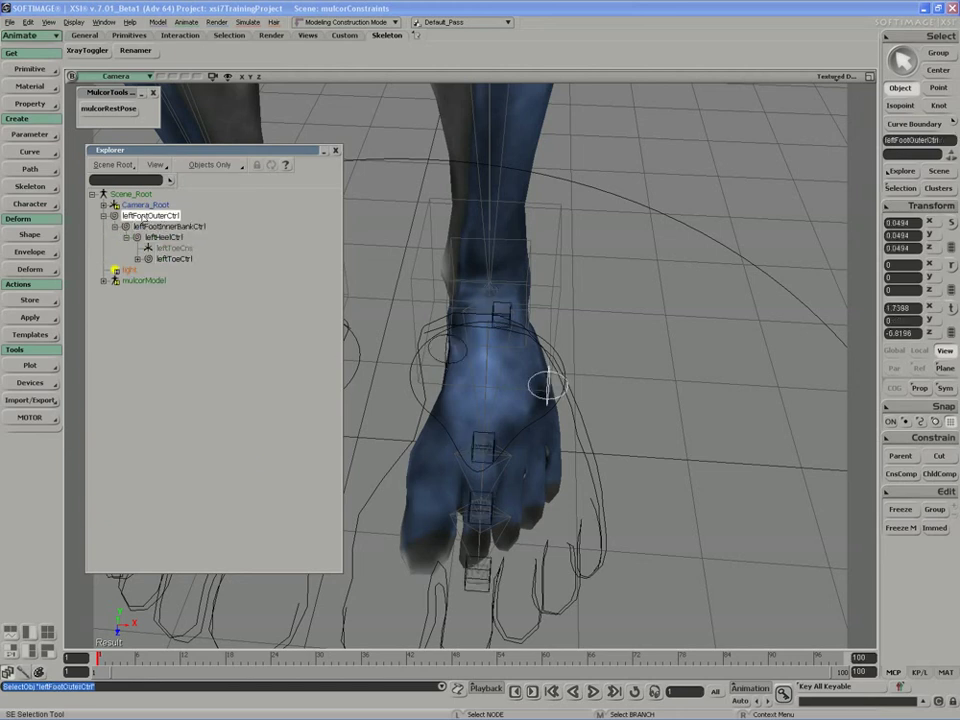
left_click(162, 227)
left_click(160, 237)
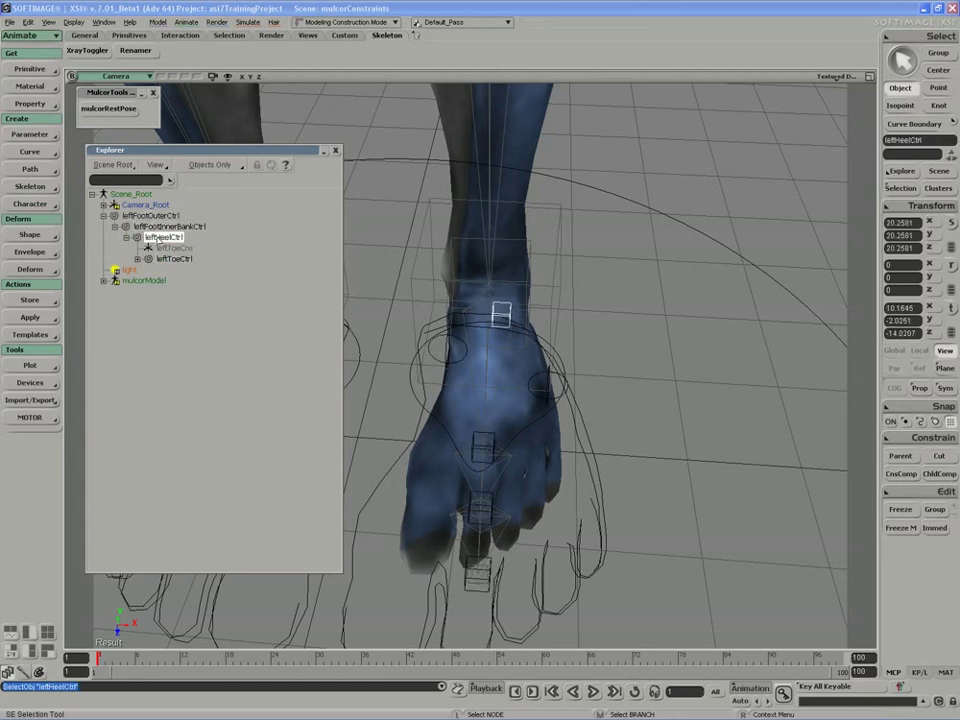
Test how leftFootInnerBankCtrl rotates the left foot and undo the rotation
middle_click(160, 237)
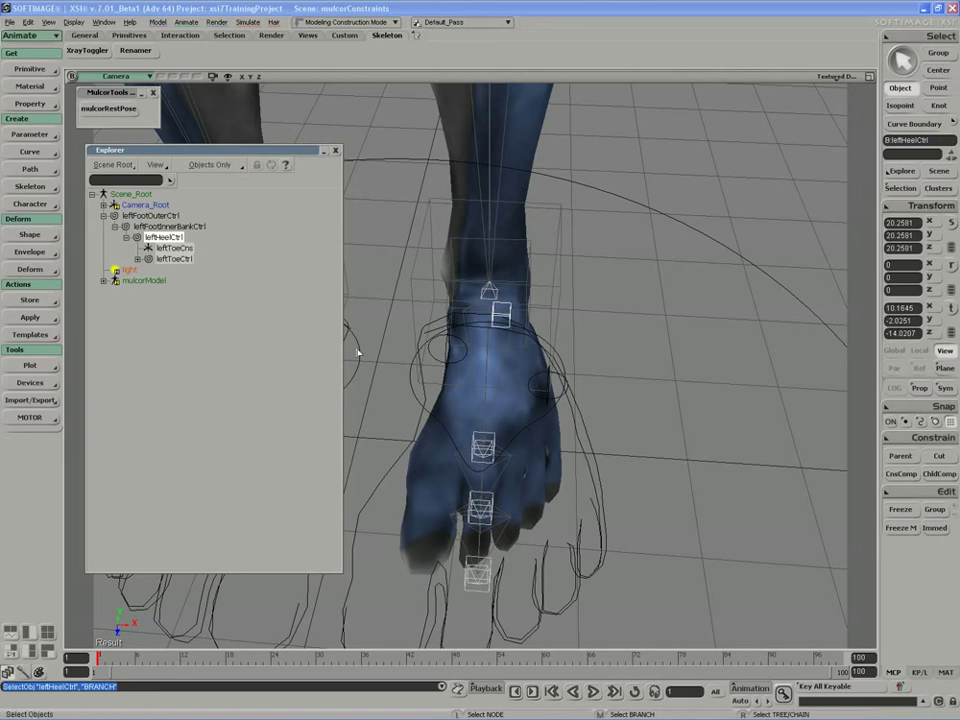
left_click(436, 347)
key("c")
left_click_drag(495, 311, 486, 306)
key("ctrl+z")
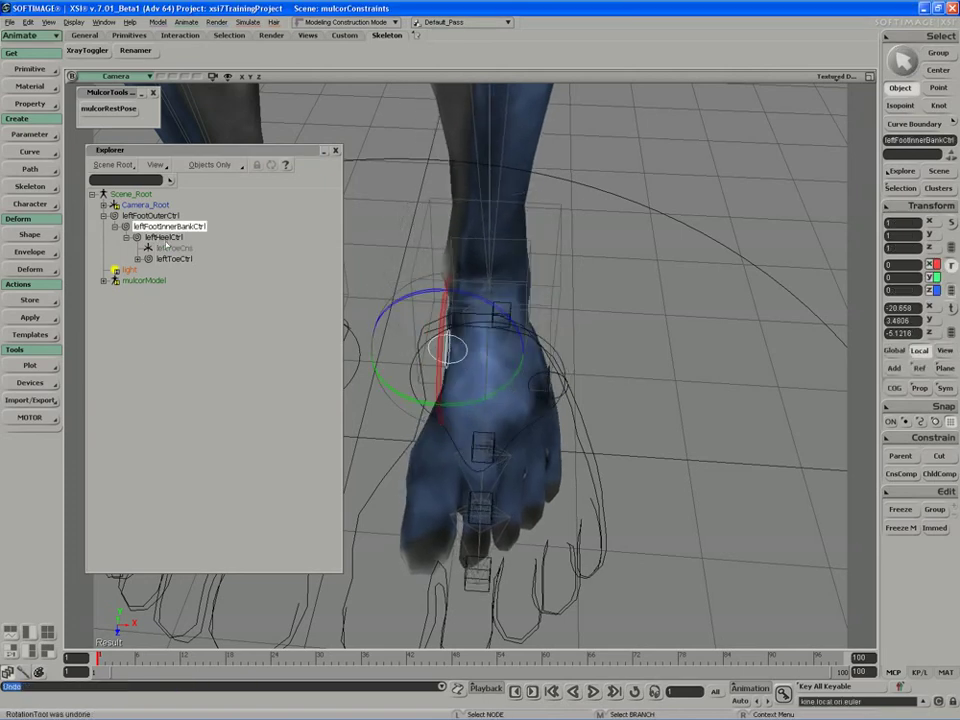
Test how leftFootOuterCtrl rotates the left foot and undo each test rotation
left_click(150, 215)
left_click_drag(522, 338, 536, 336)
key("ctrl+z")
key("s")
right_click_drag(546, 386, 539, 334)
left_click_drag(551, 401, 548, 374)
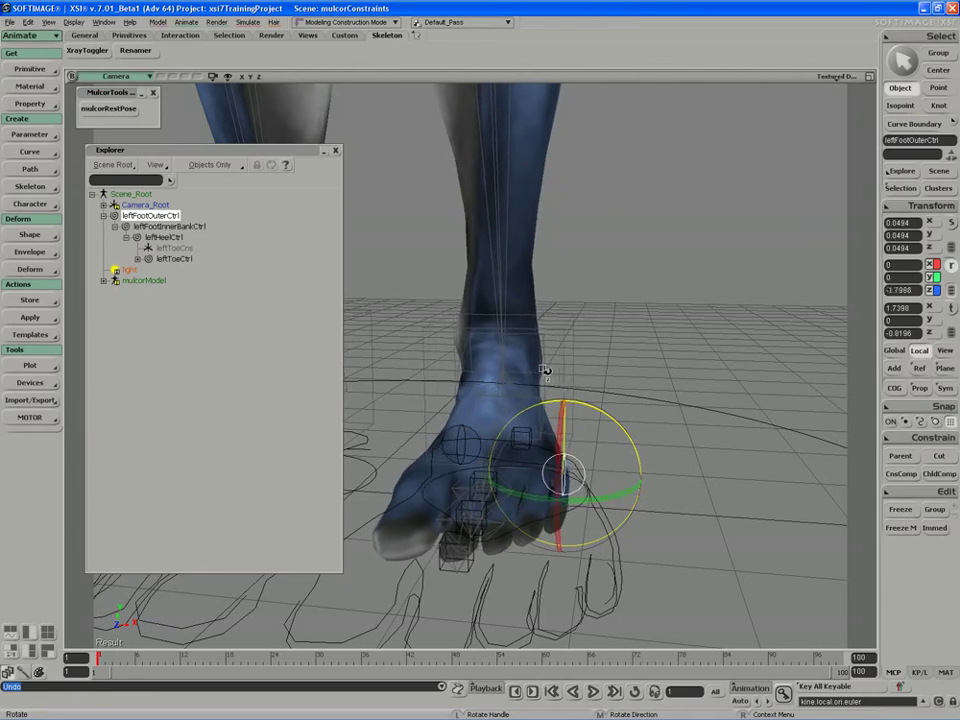
key("ctrl+z")
right_click_drag(552, 385, 530, 398)
key("space")
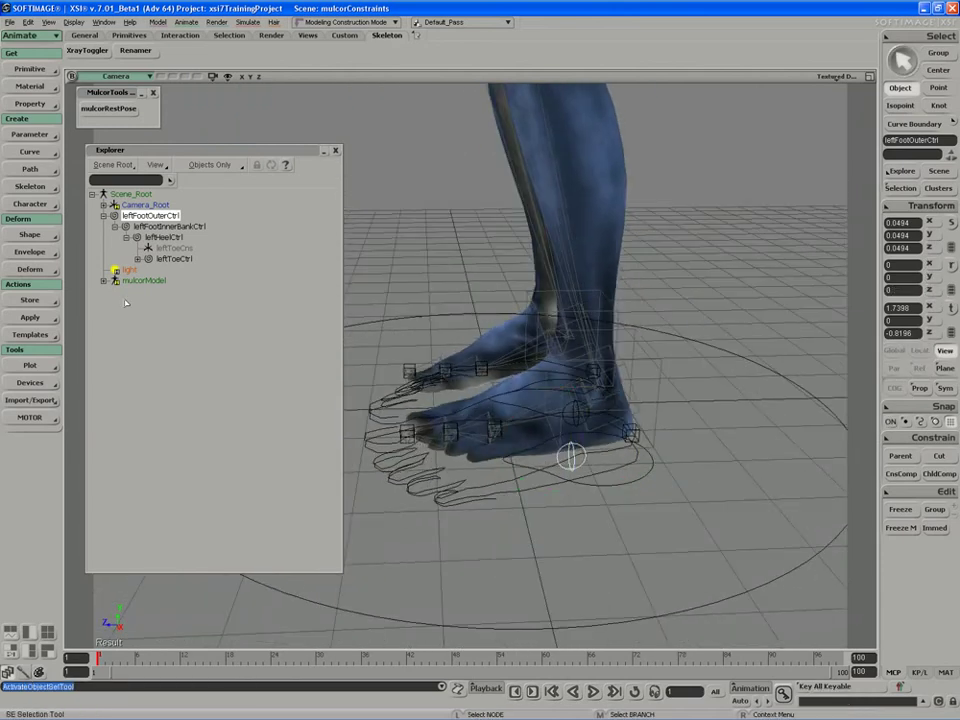
Expand mulcorModel and moveAllCtrl in the Explorer and examine leftFootCtrl around the left foot
left_click(103, 280)
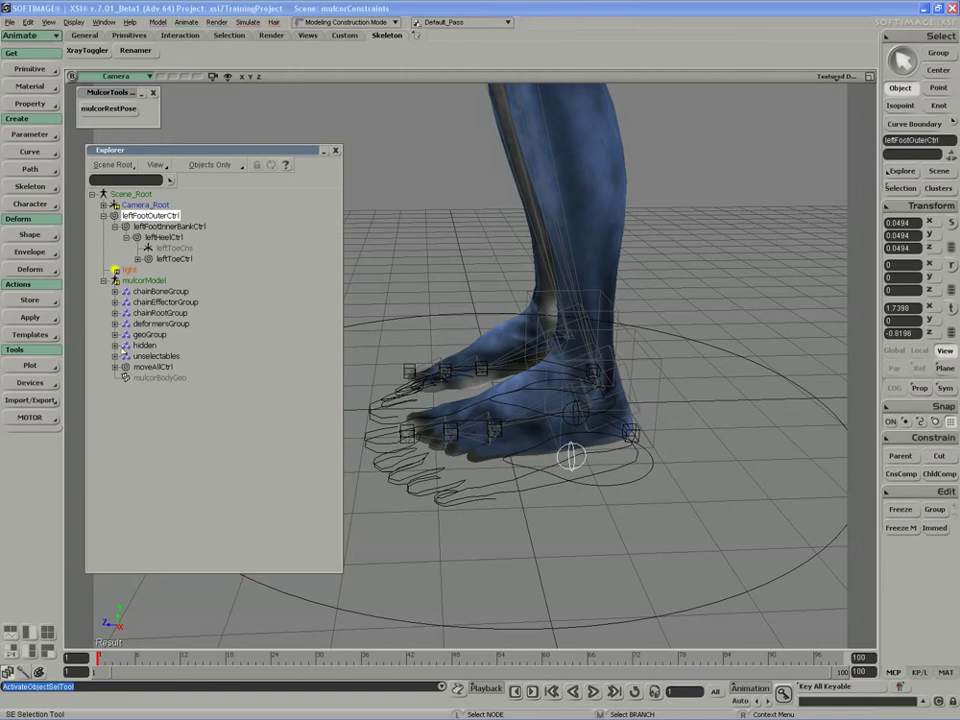
left_click(114, 367)
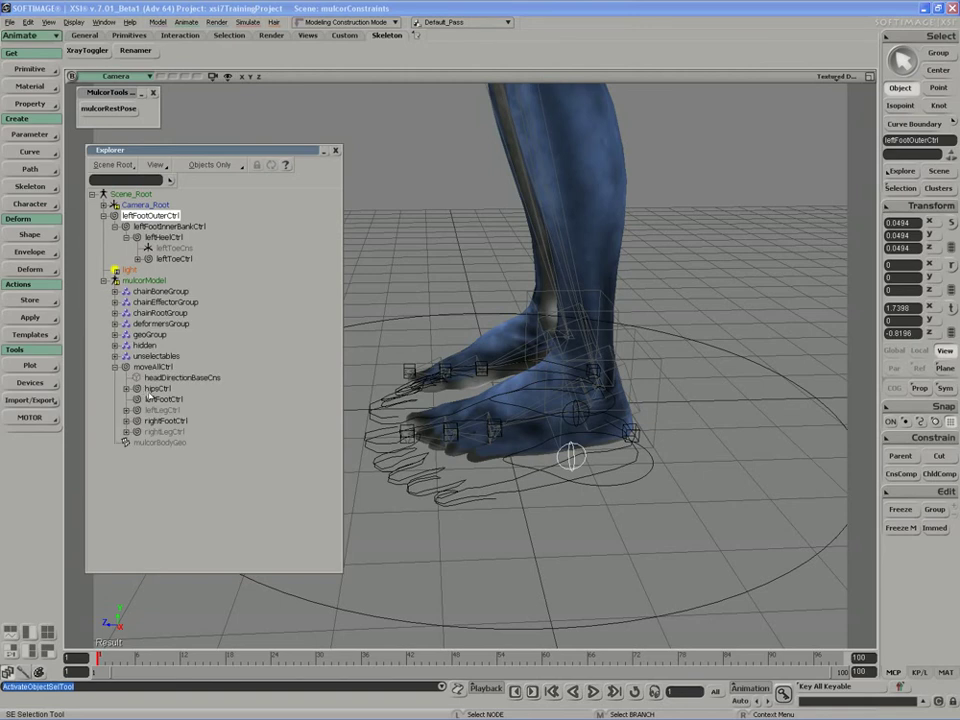
left_click(162, 399)
right_click_drag(498, 536, 463, 484)
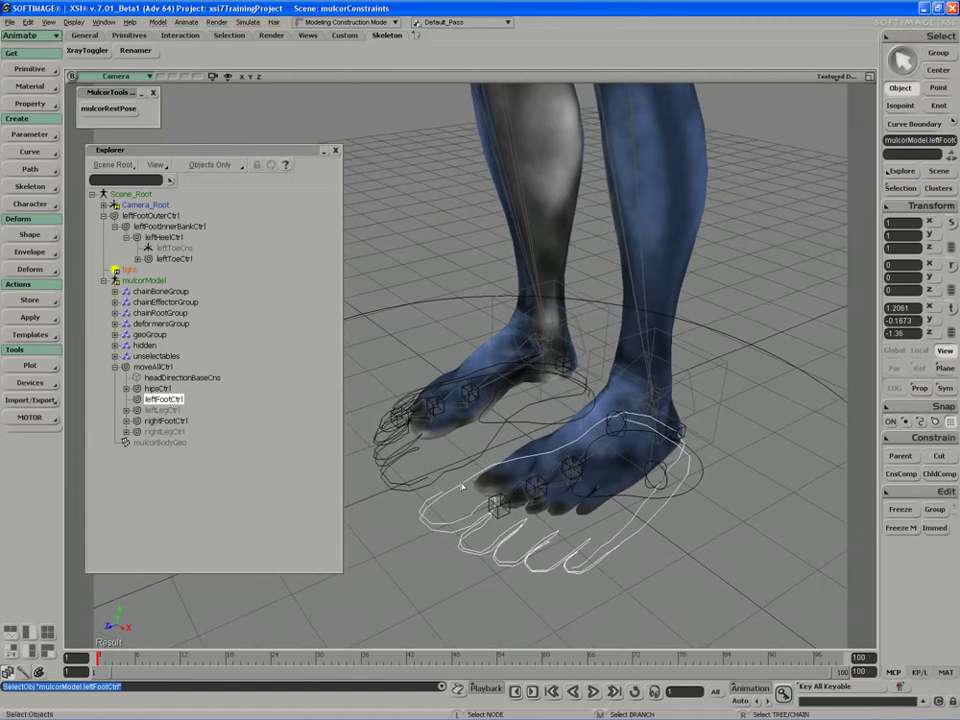
key("s")
right_click_drag(529, 527, 540, 516)
key("space")
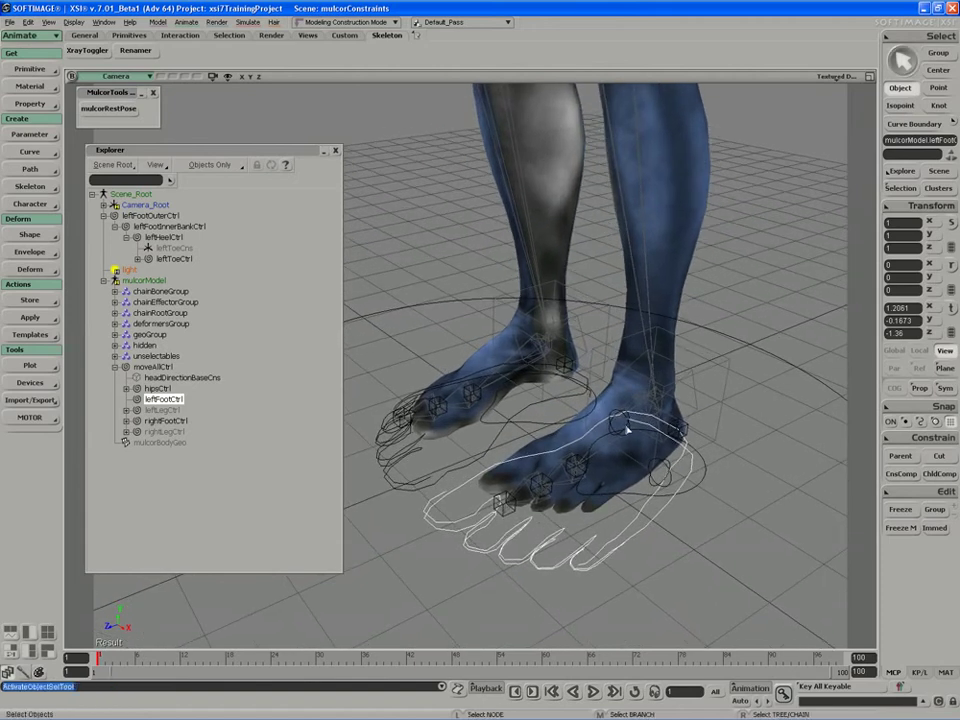
Mirror leftFootInnerBankCtrl and leftFootOuterCtrl to the right foot with Duplicate Symmetry
left_click(626, 430)
left_click(653, 470, "shift")
key("s")
right_click_drag(655, 470, 615, 476)
left_click(48, 188)
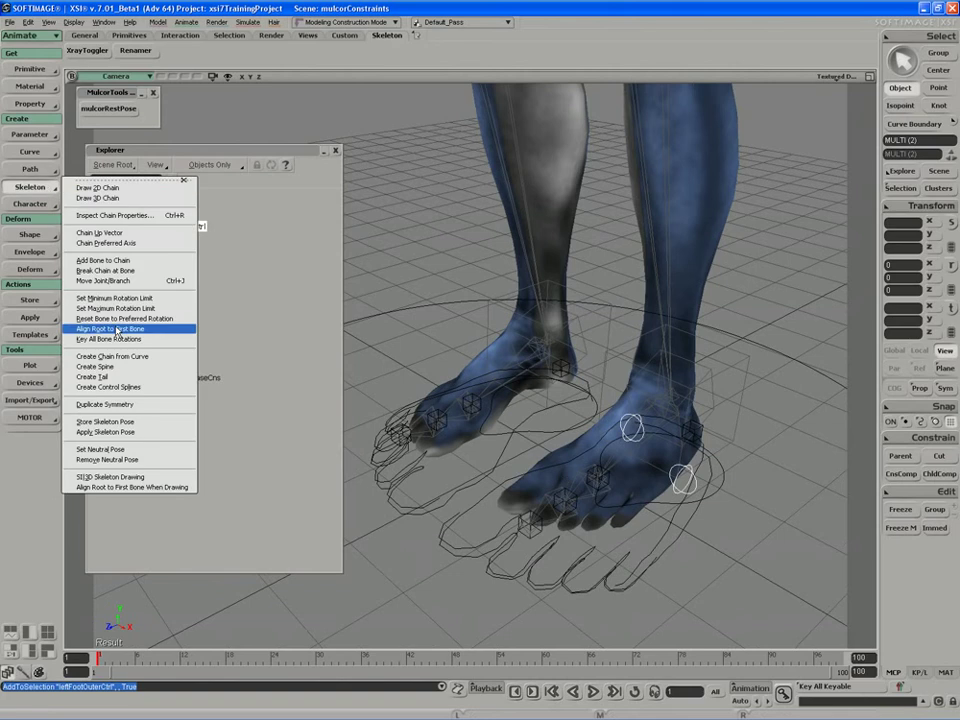
left_click(105, 404)
left_click(540, 482)
right_click_drag(530, 472, 535, 420)
Reset the scaling of both mirrored bank controls on the right foot
left_click(890, 207)
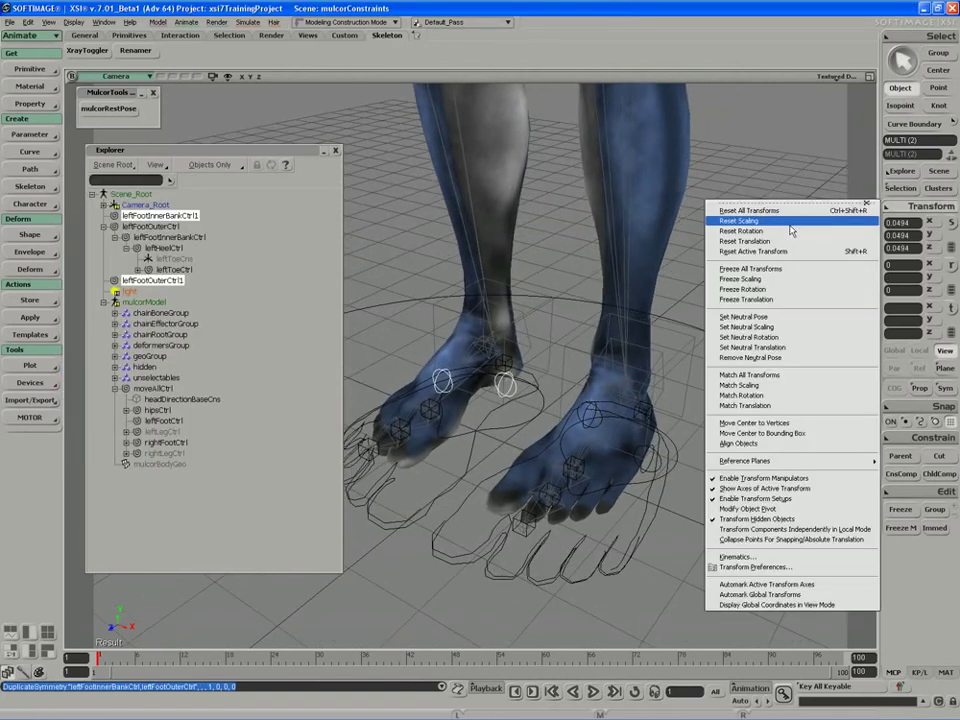
left_click(770, 221)
key("ctrl+z")
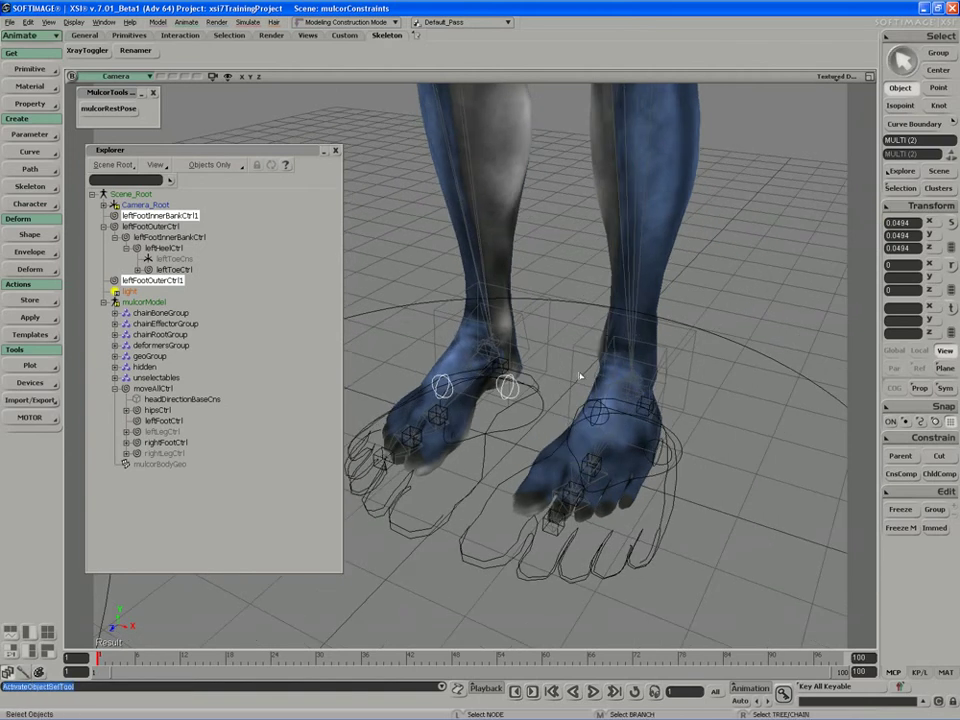
left_click(905, 206)
left_click(745, 221)
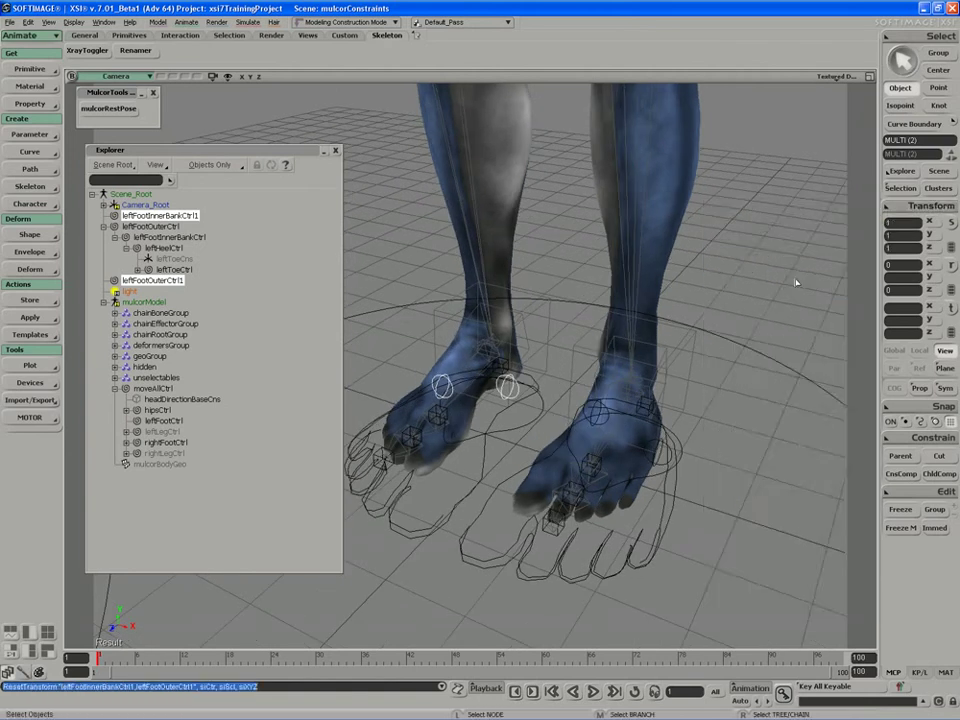
left_click(902, 208)
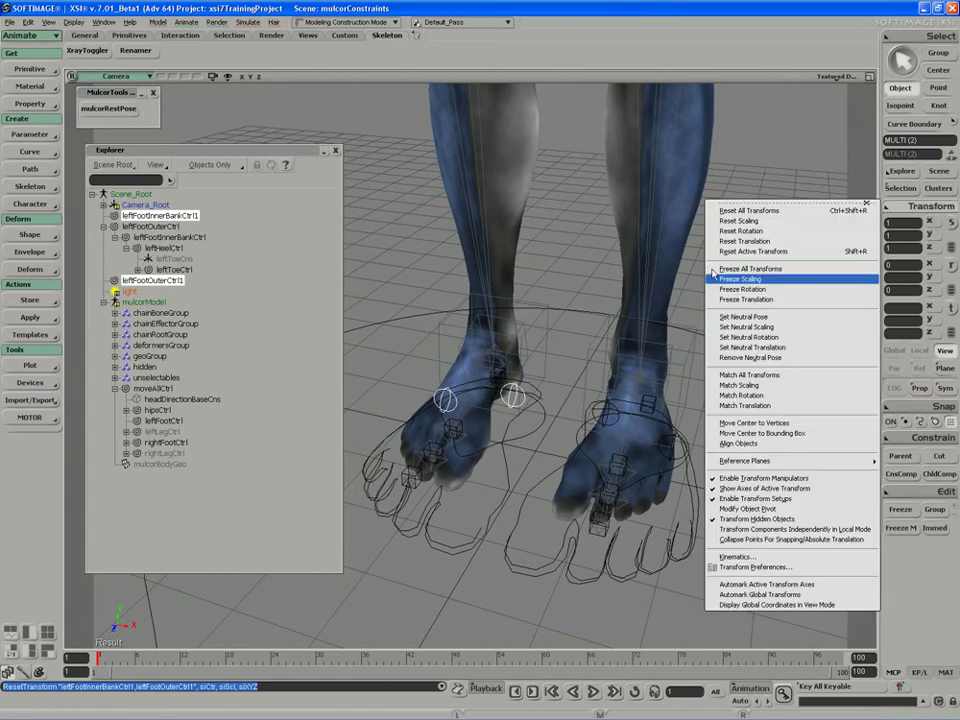
left_click(742, 231)
Reset the scaling of leftFootOuterCtrl with child compensation turned on, and turn the compensation off again
left_click(605, 411)
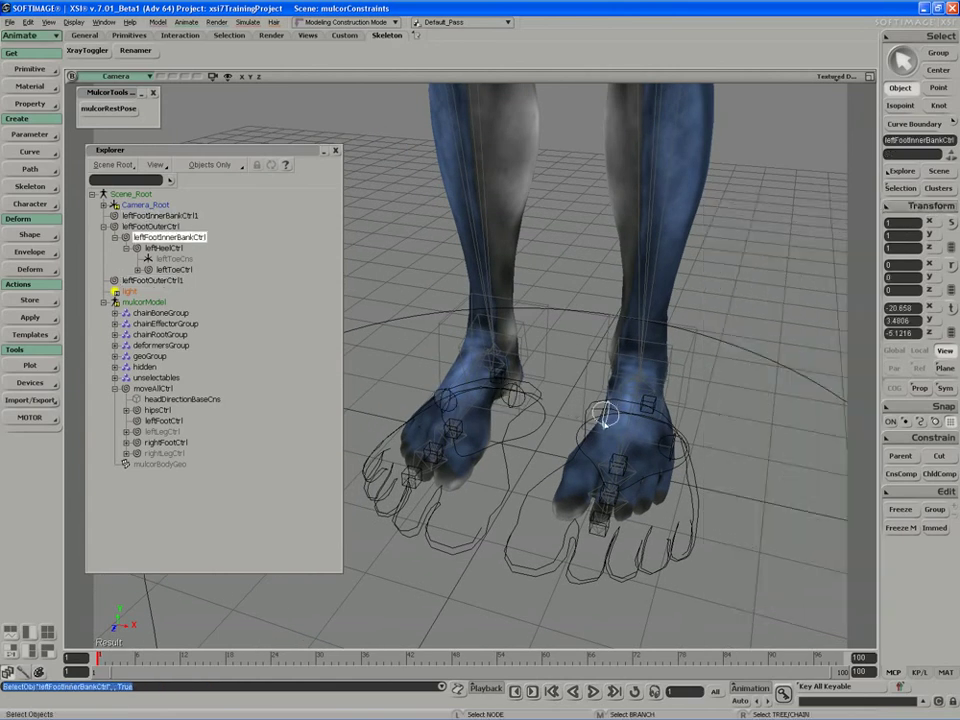
left_click(664, 443)
key("s")
right_click_drag(662, 446, 662, 422)
left_click_drag(617, 452, 620, 450)
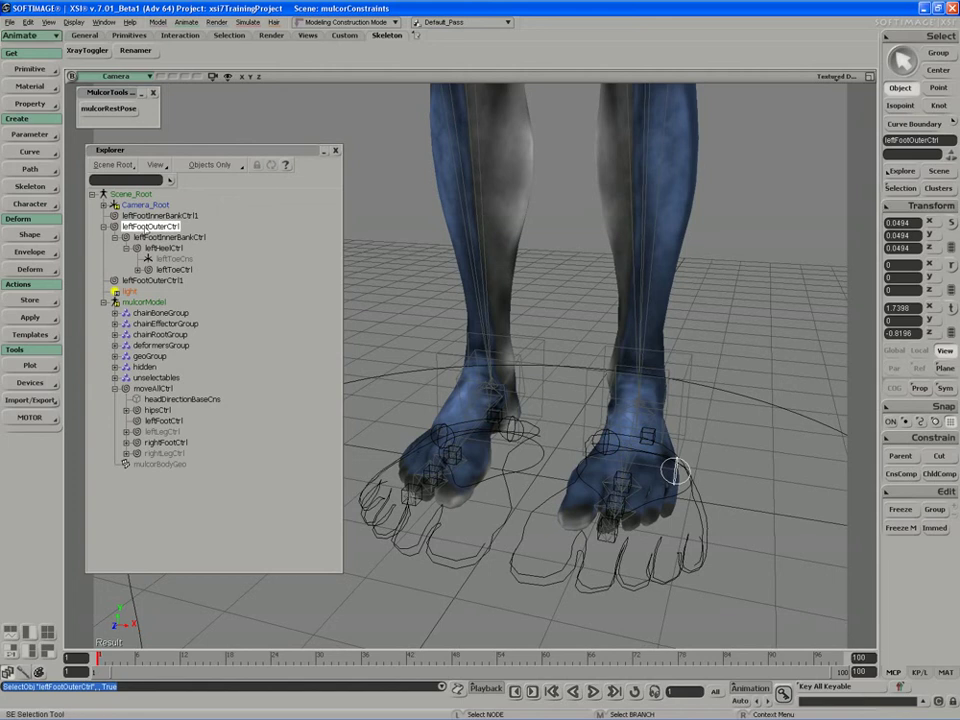
left_click(933, 474)
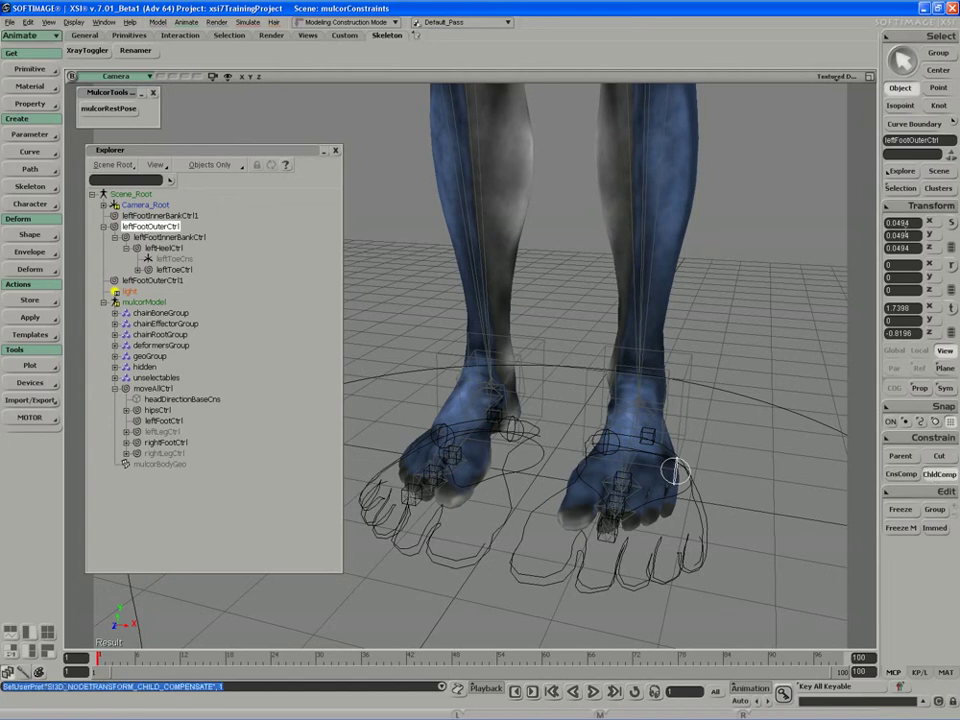
left_click(920, 205)
left_click(813, 280)
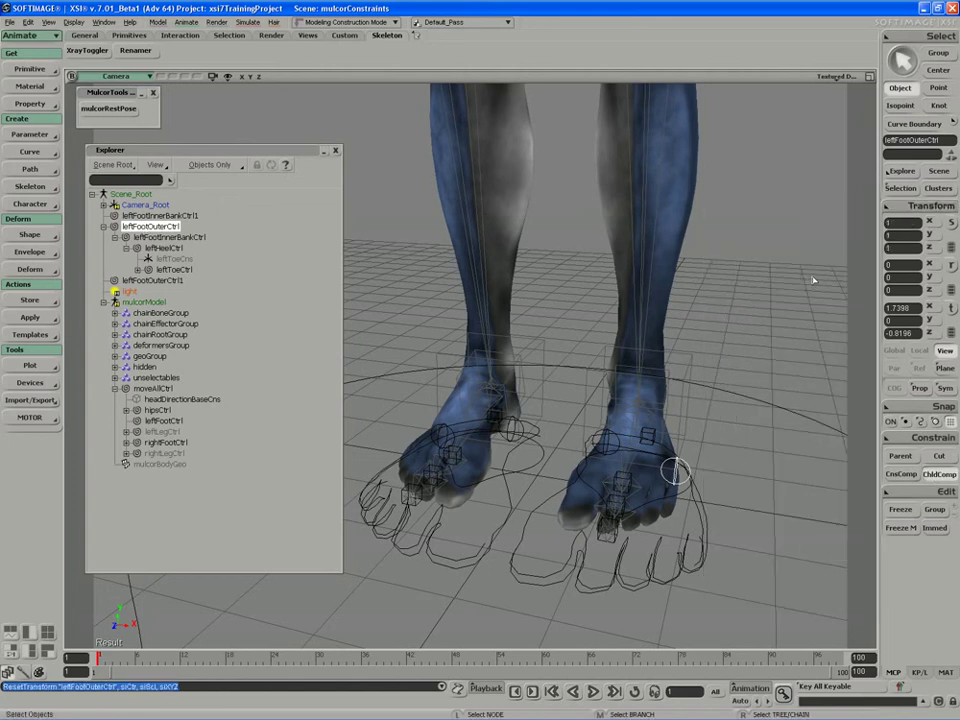
left_click(938, 474)
Replace "left" with "right" in the names of the two mirrored bank controls using the Renamer
key("s")
right_click_drag(771, 424, 830, 424)
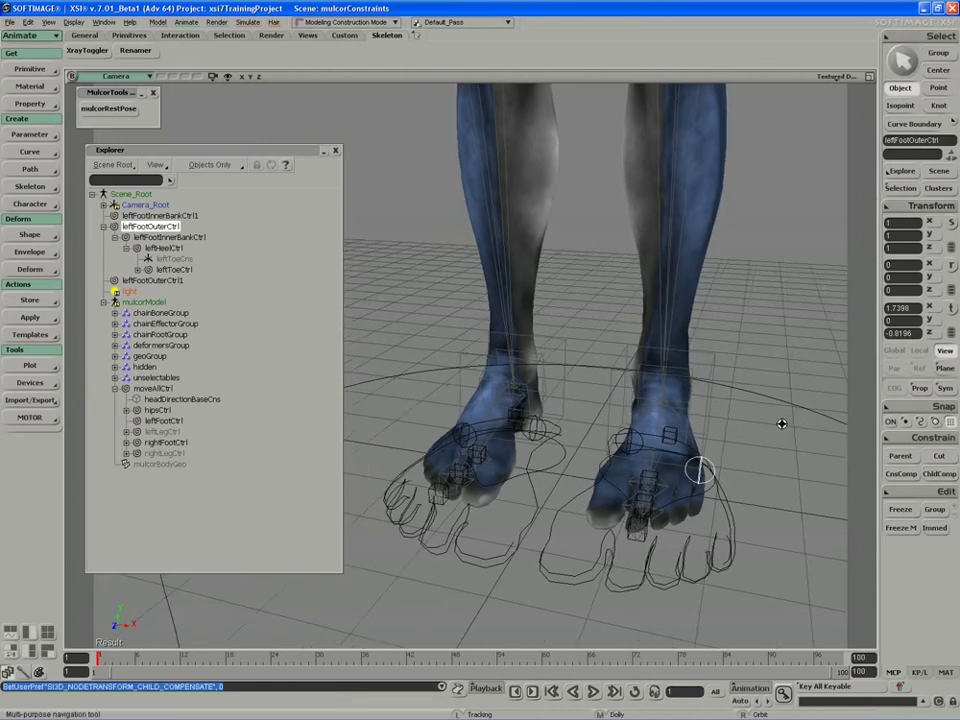
left_click_drag(765, 424, 830, 427)
left_click(510, 437)
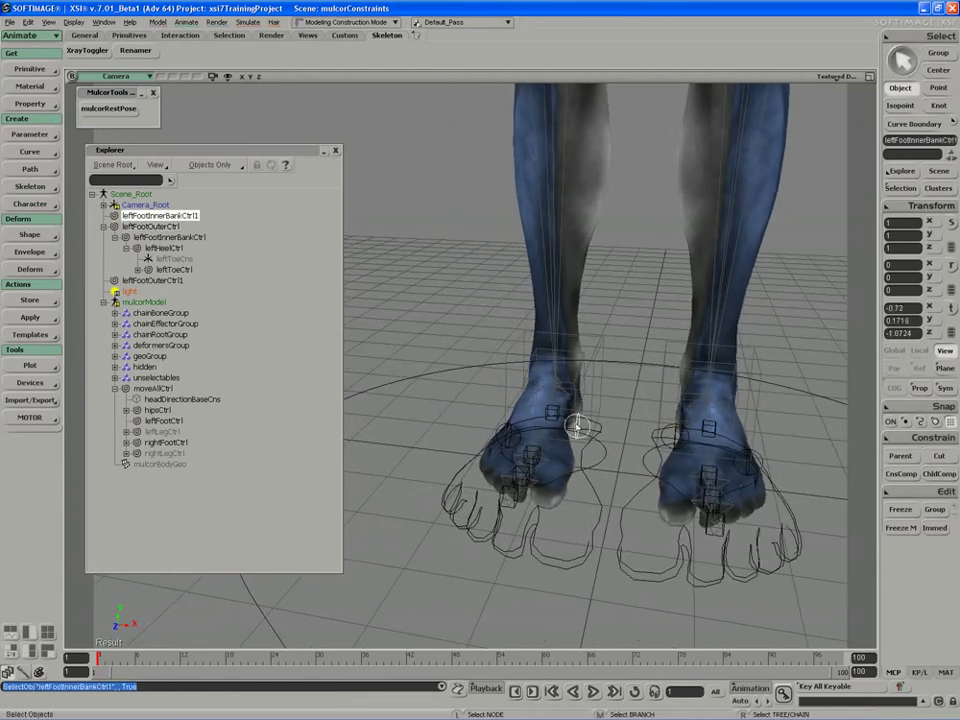
left_click(579, 428, "shift")
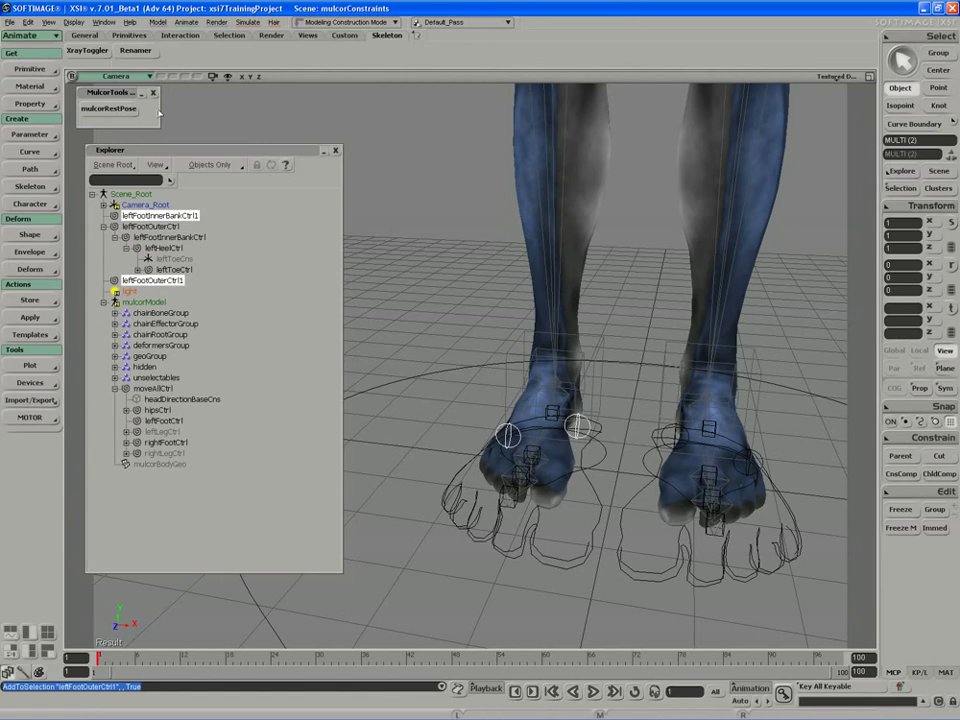
left_click(136, 50)
type("left")
key("Return")
type("right")
key("Return")
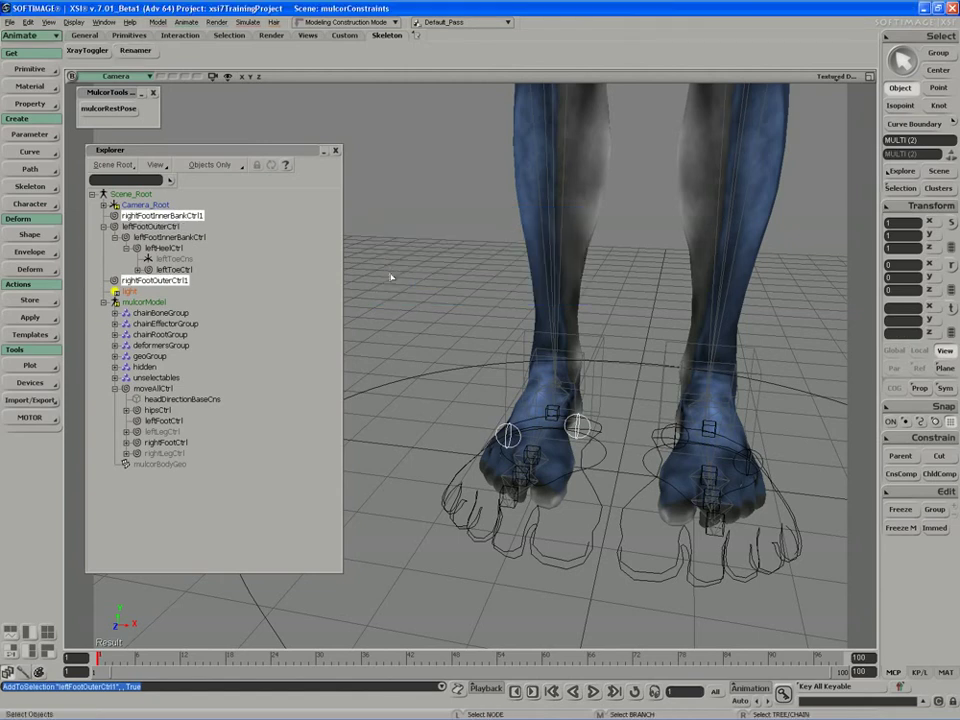
Remove the trailing "1" from the names of both right foot bank controls
left_click(136, 50)
type("1")
key("Return")
key("Return")
key("s")
left_click_drag(432, 360, 443, 364)
middle_click_drag(443, 364, 412, 374)
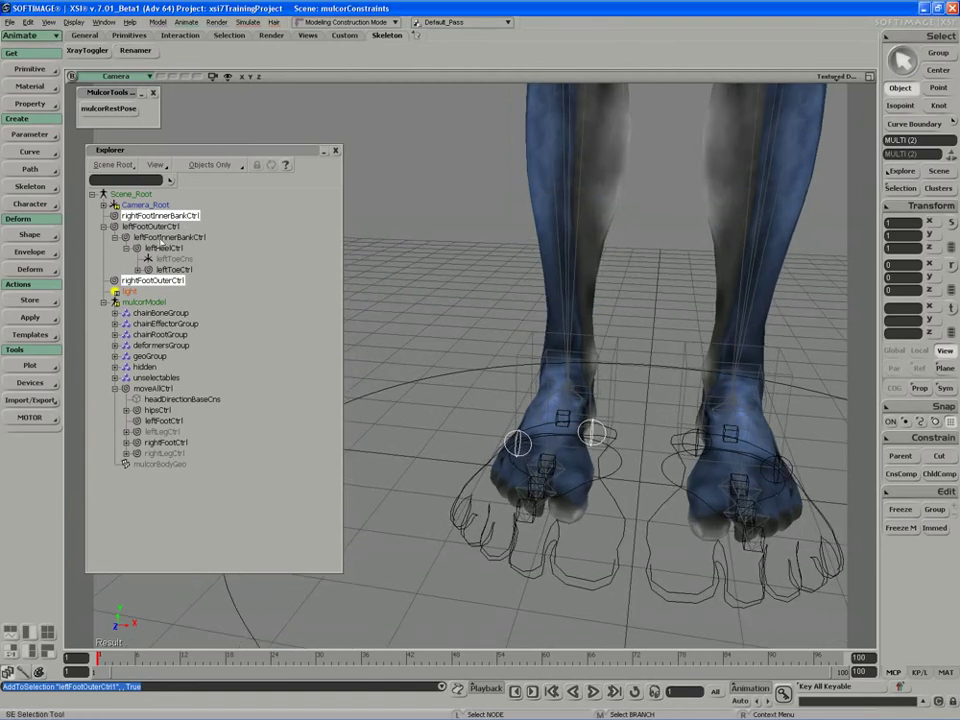
Make rightFootInnerBankCtrl a child of rightFootOuterCtrl in the Explorer
left_click(160, 240)
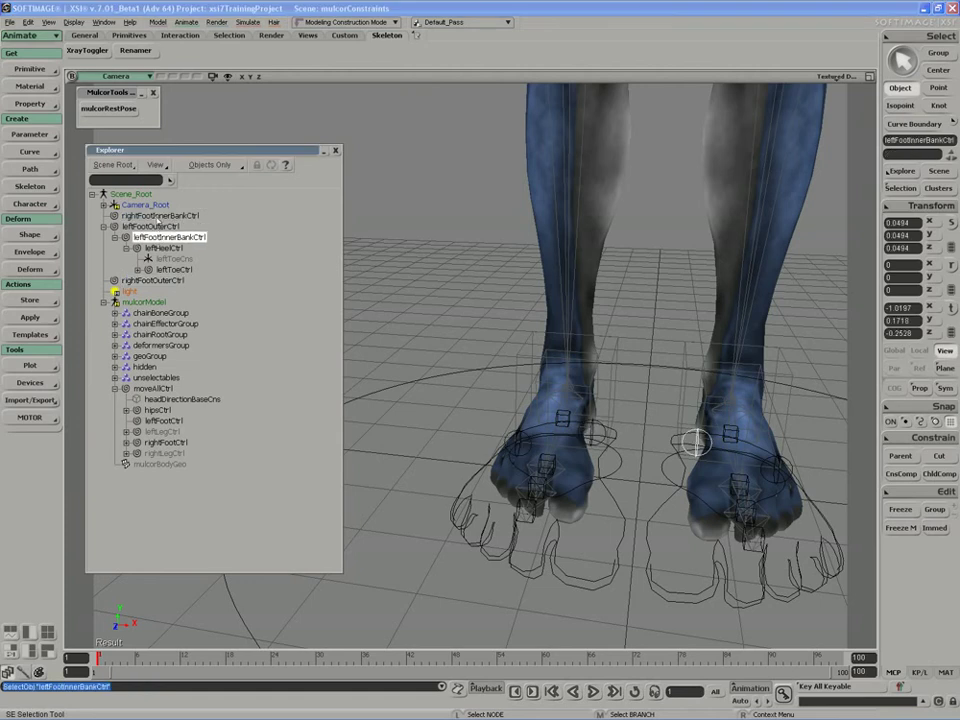
left_click_drag(160, 215, 150, 281)
left_click(140, 269)
left_click(104, 269)
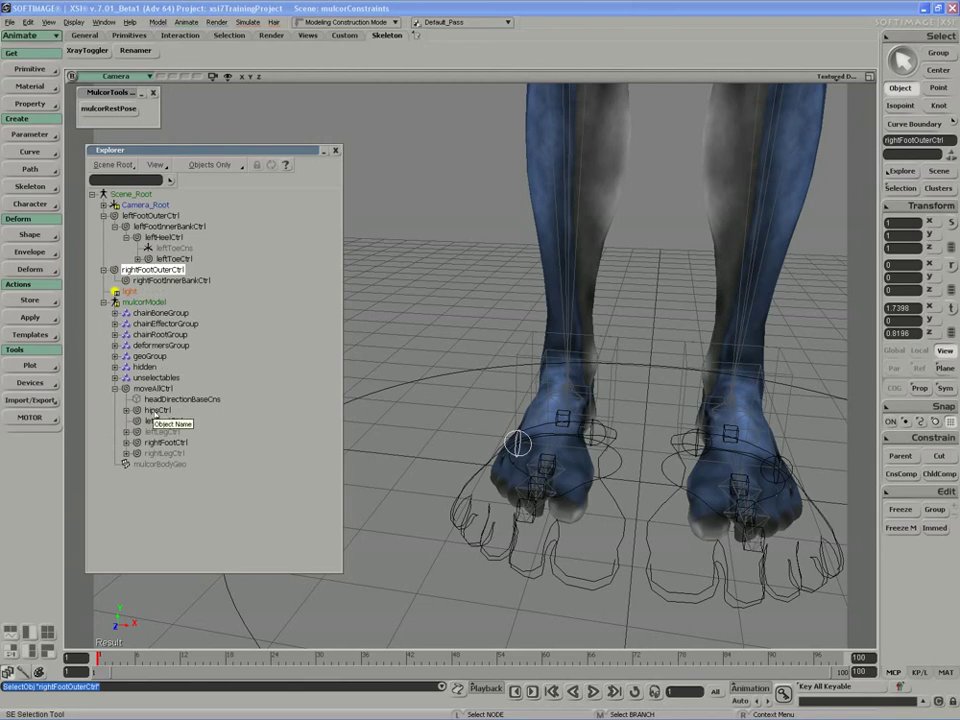
Move rightHeelCtrl out of rightFootCtrl and make it a child of rightFootInnerBankCtrl
left_click(165, 238)
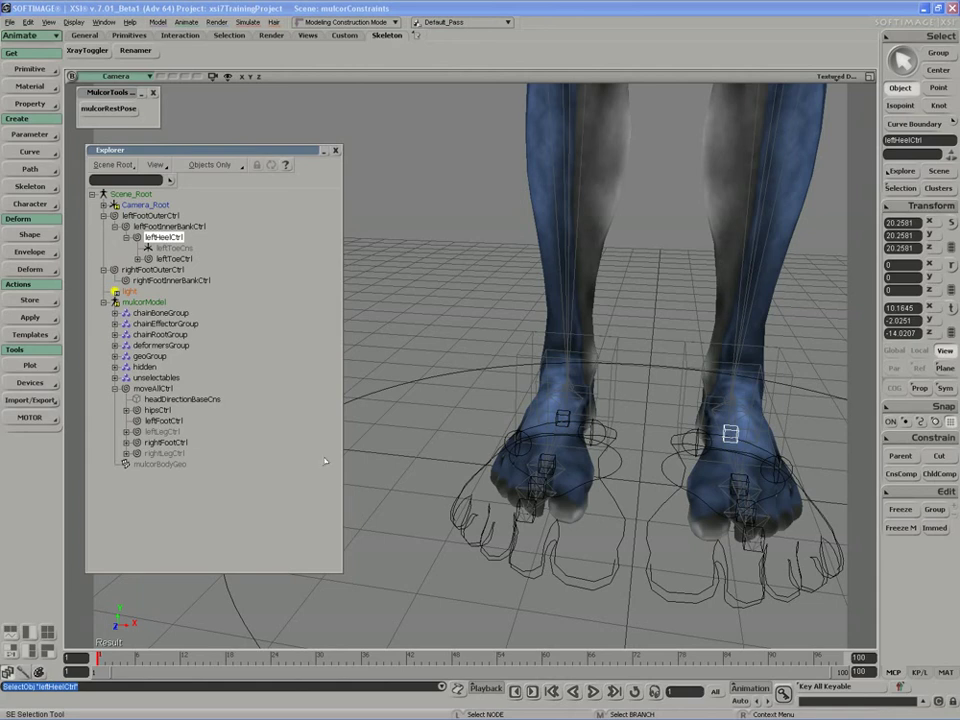
left_click(562, 419)
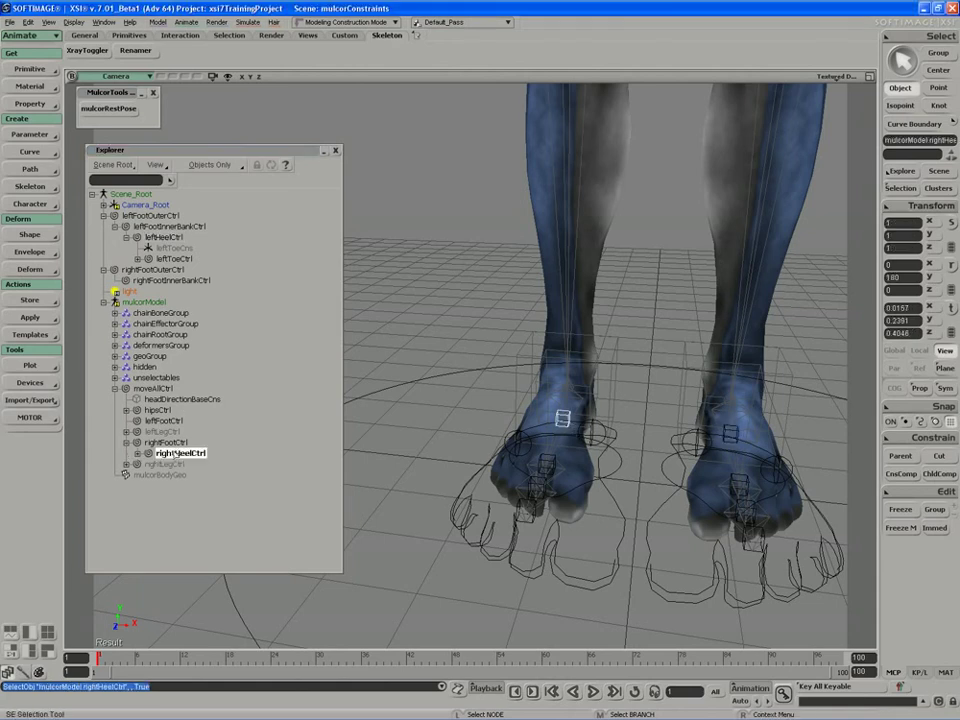
left_click_drag(178, 453, 170, 282)
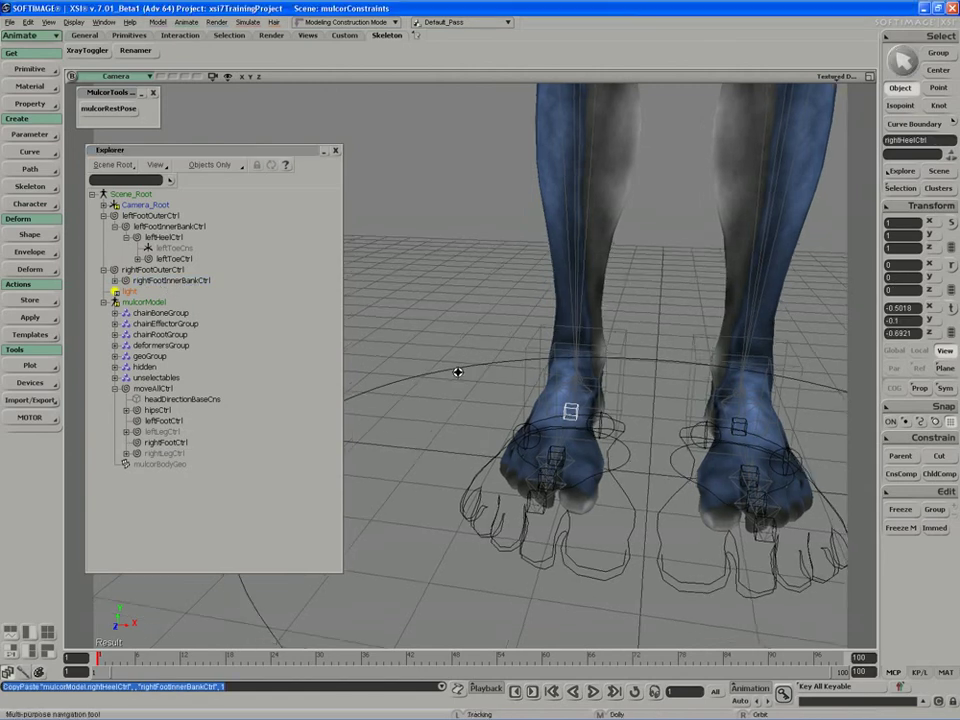
key("space")
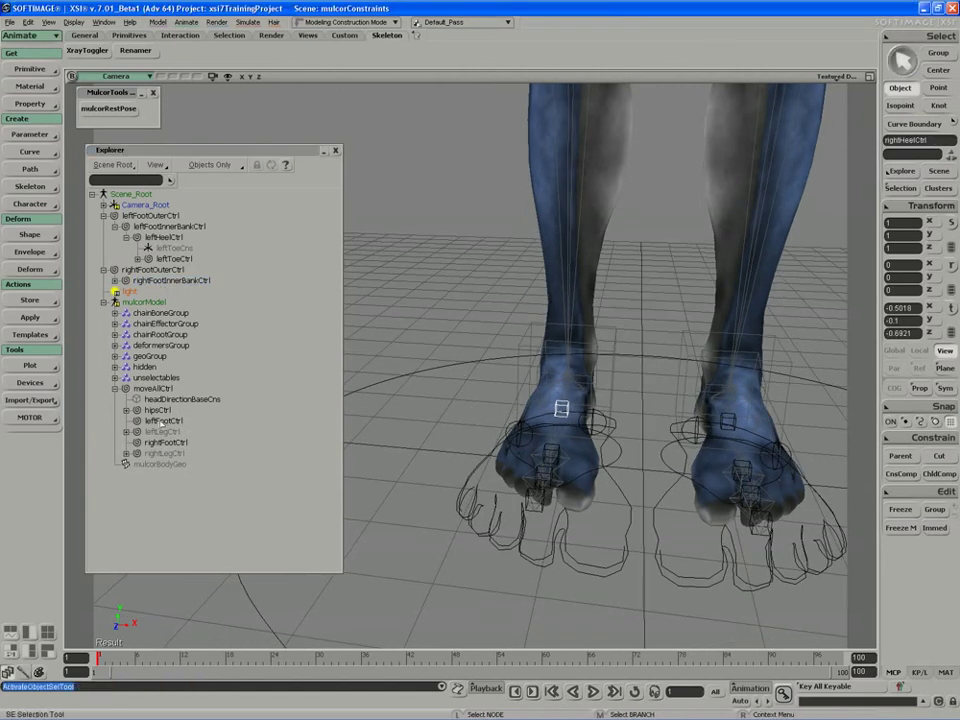
Parent rightFootOuterCtrl under rightFootCtrl and leftFootOuterCtrl under leftFootCtrl
left_click(474, 538)
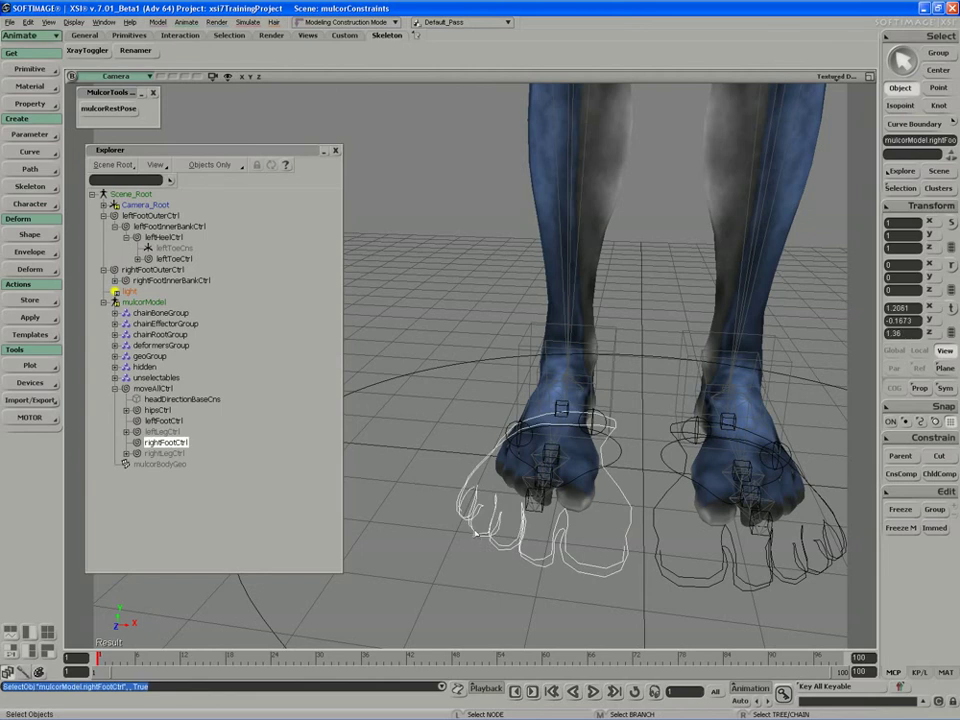
left_click(724, 554)
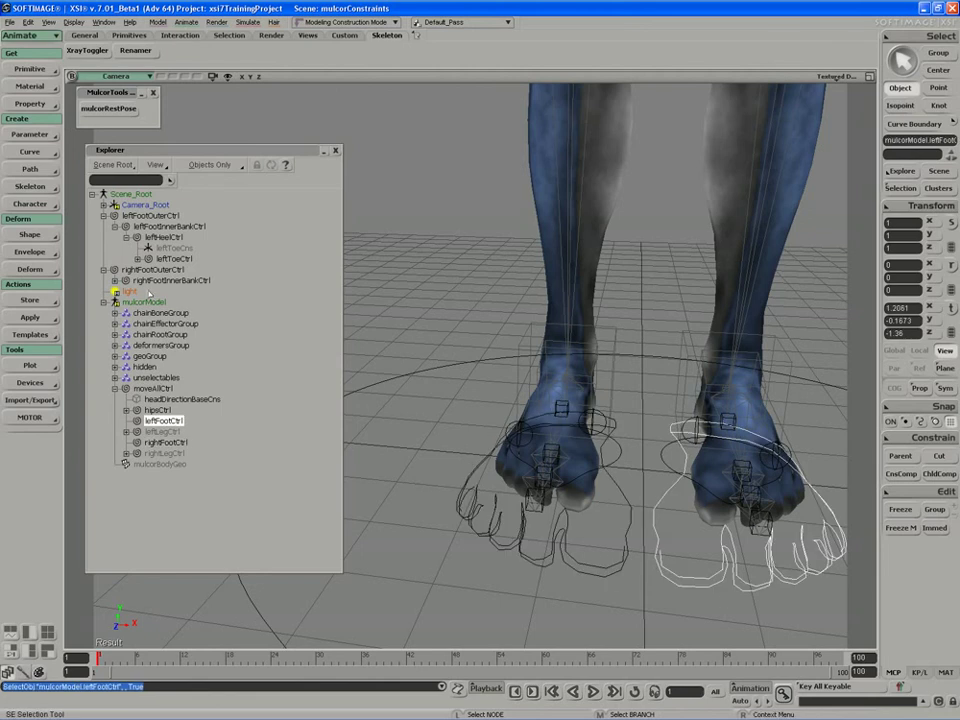
left_click(518, 433)
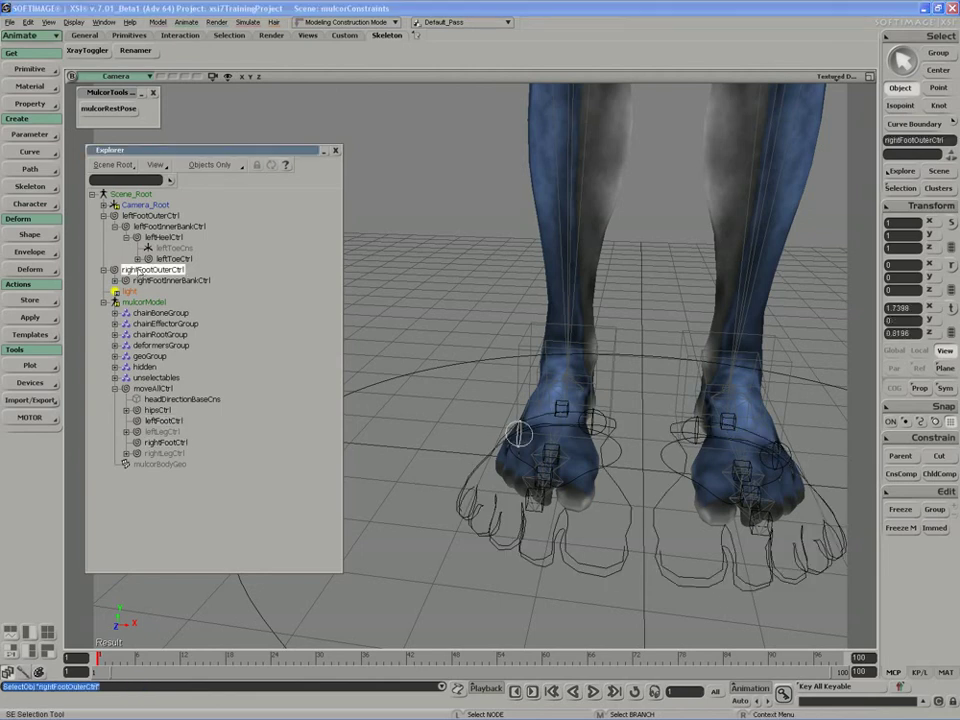
left_click_drag(165, 270, 163, 445)
left_click_drag(145, 216, 164, 401)
Expand the rightFootCtrl branch and examine its hierarchy from rightFootOuterCtrl down to rightBallCtrl
right_click_drag(400, 455, 484, 491)
left_click(443, 526)
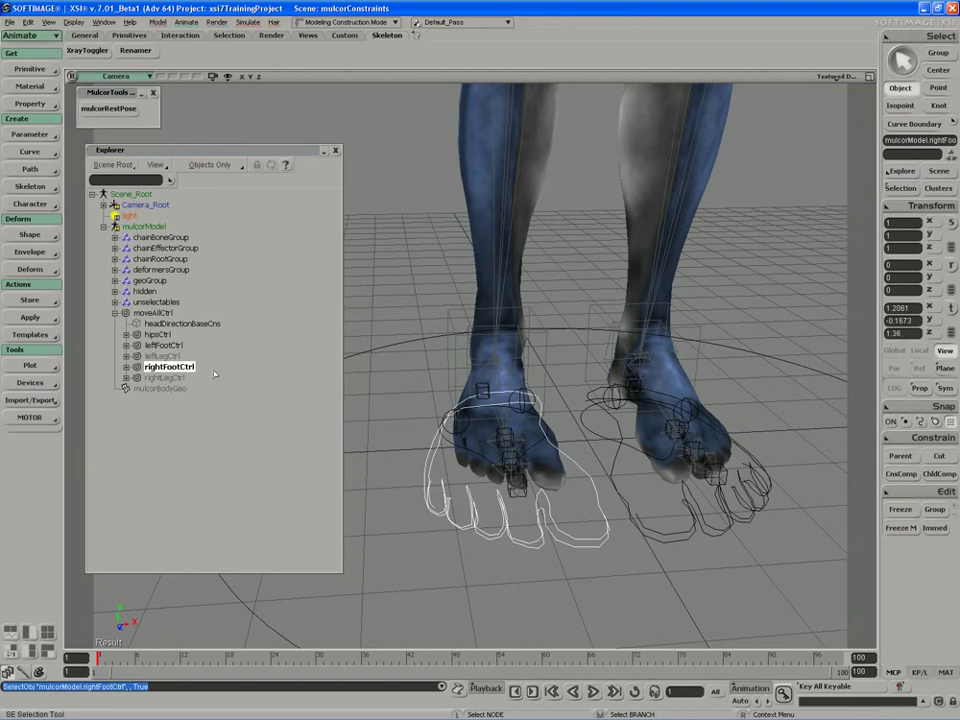
left_click(138, 377)
left_click(149, 388)
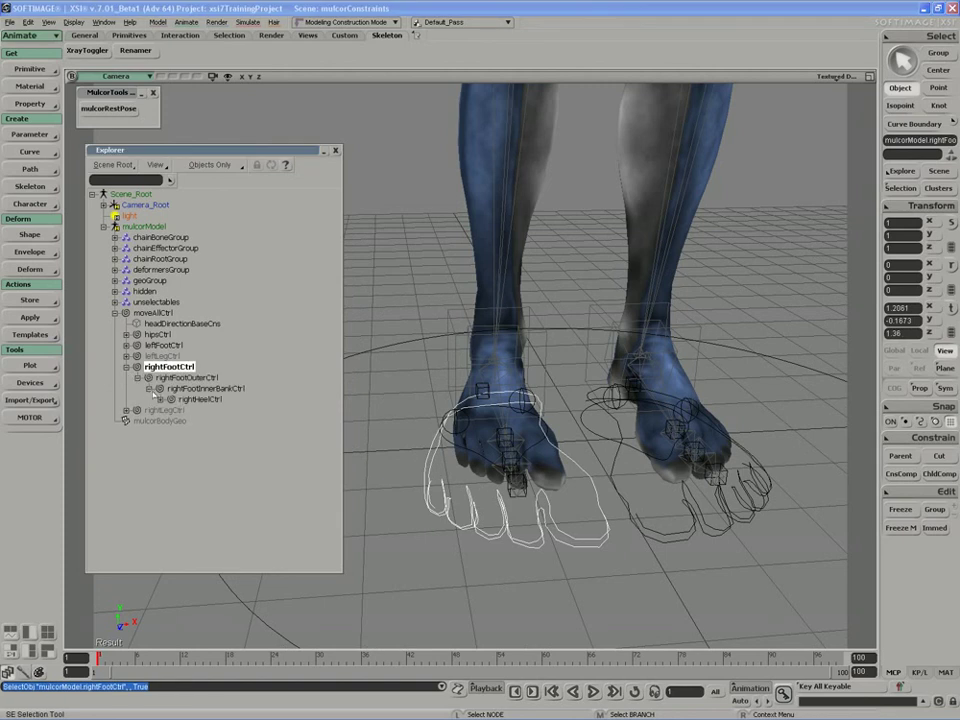
left_click(160, 399)
left_click(172, 421)
left_click(183, 442)
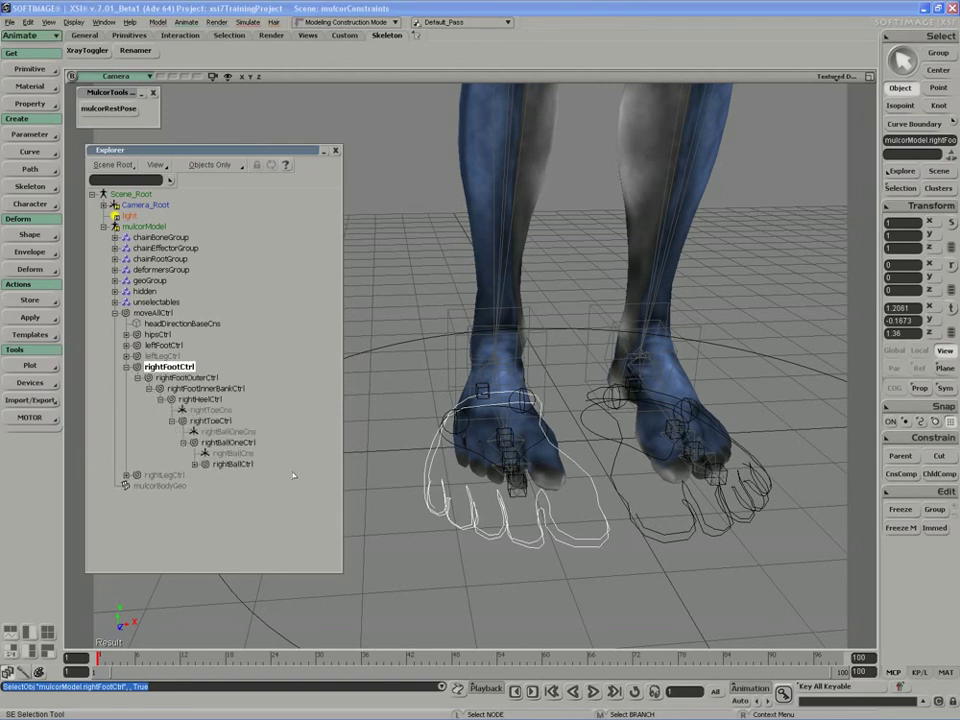
left_click(399, 434)
key("s")
right_click_drag(399, 434, 430, 450)
left_click(167, 368)
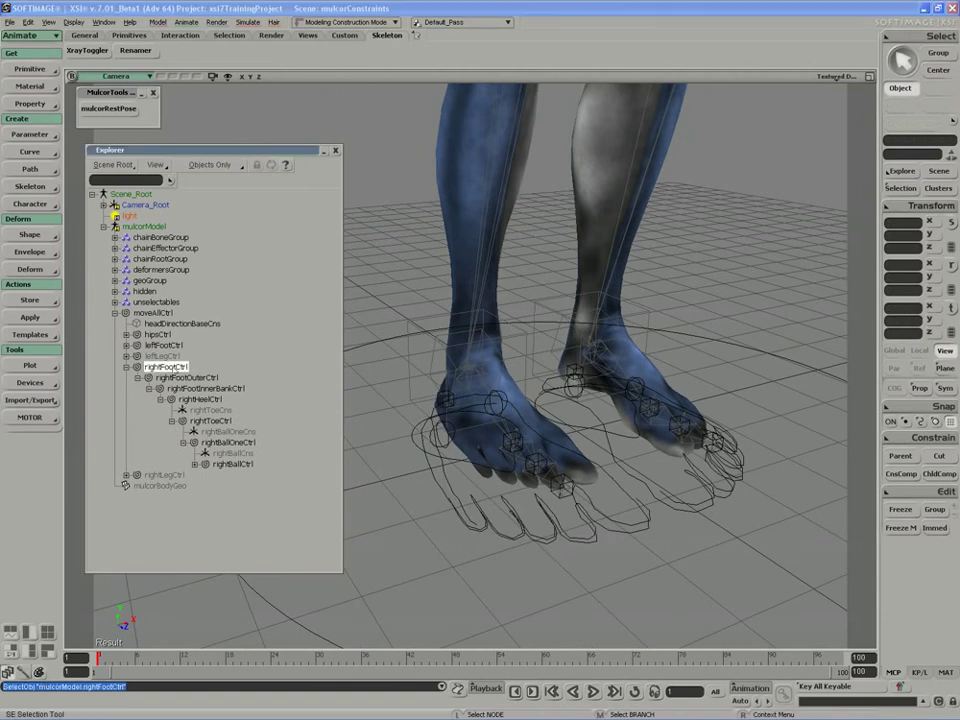
Reset the rotation of rightFootOuterCtrl with child compensation enabled for the operation, and switch the compensation back off
left_click(178, 377)
left_click(166, 368)
left_click(180, 377)
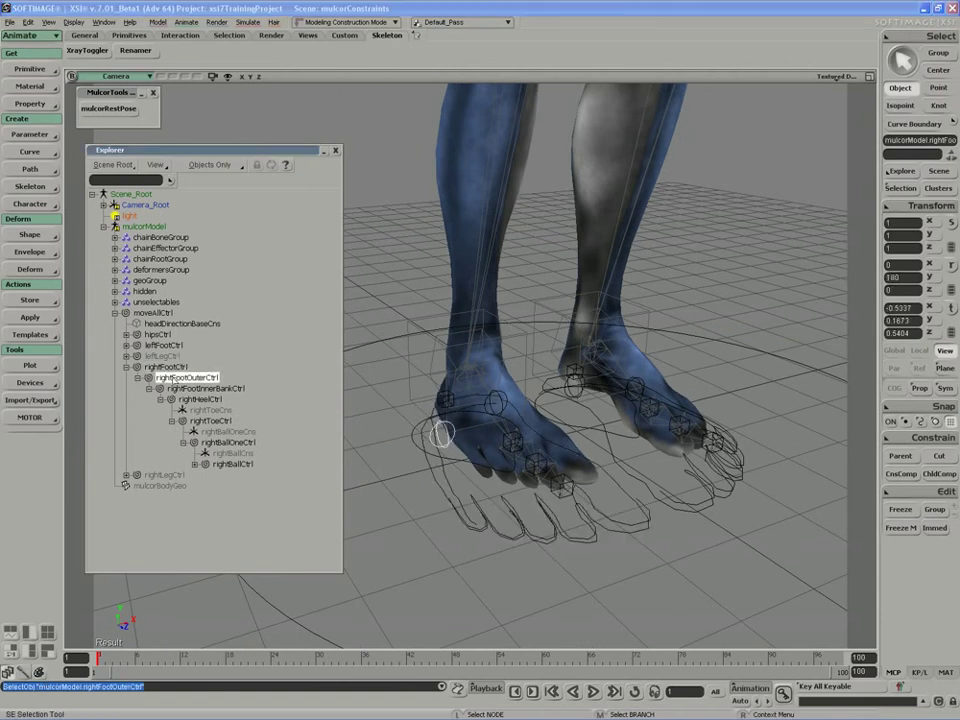
left_click(939, 474)
left_click(931, 205)
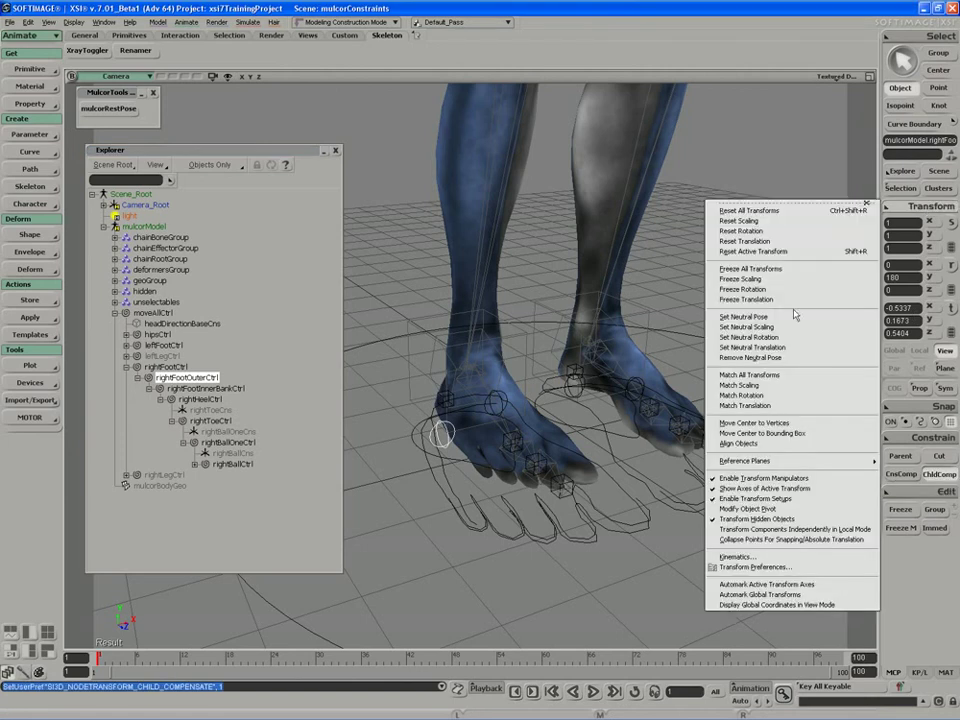
left_click(777, 297)
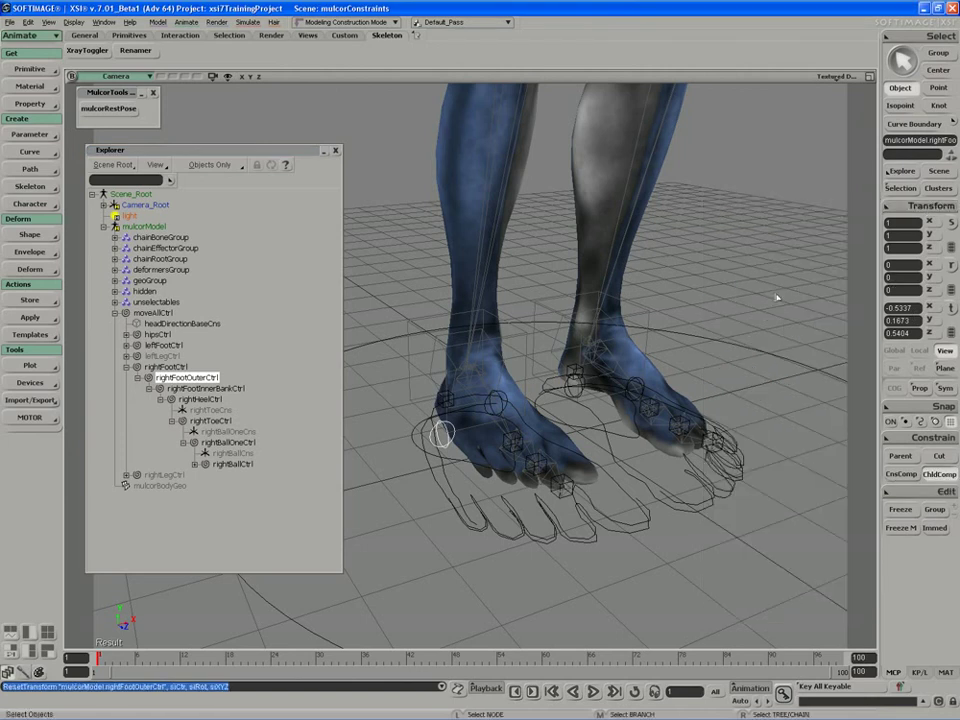
left_click(939, 474)
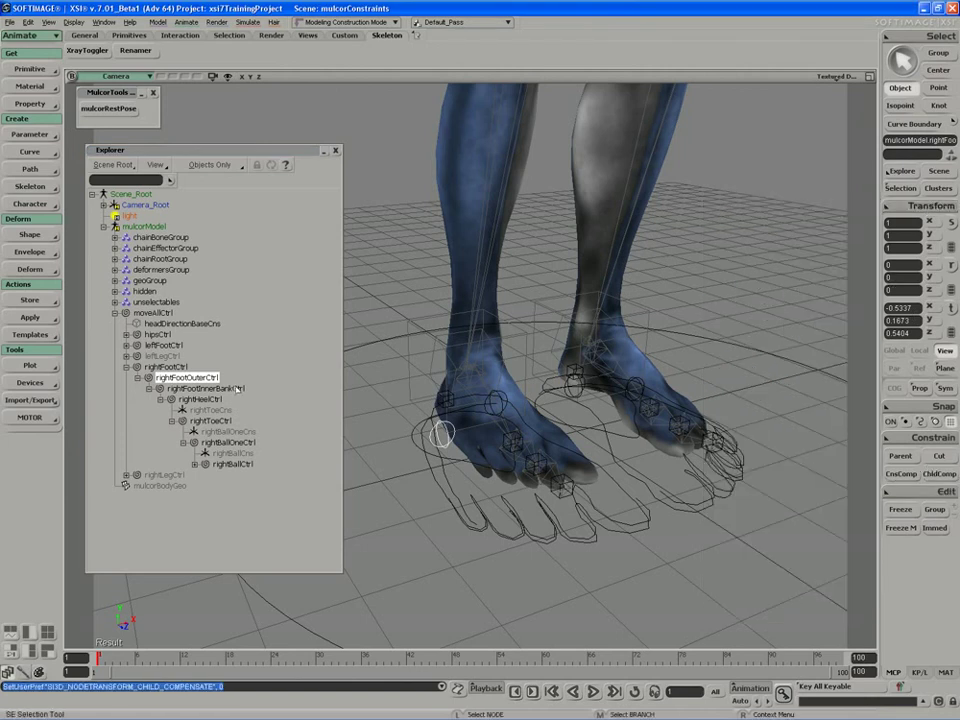
Check the transform values of the right foot controls from rightFootInnerBankCtrl down to rightBallCtrl, and of leftFootOuterCtrl
left_click(240, 388)
left_click(200, 400)
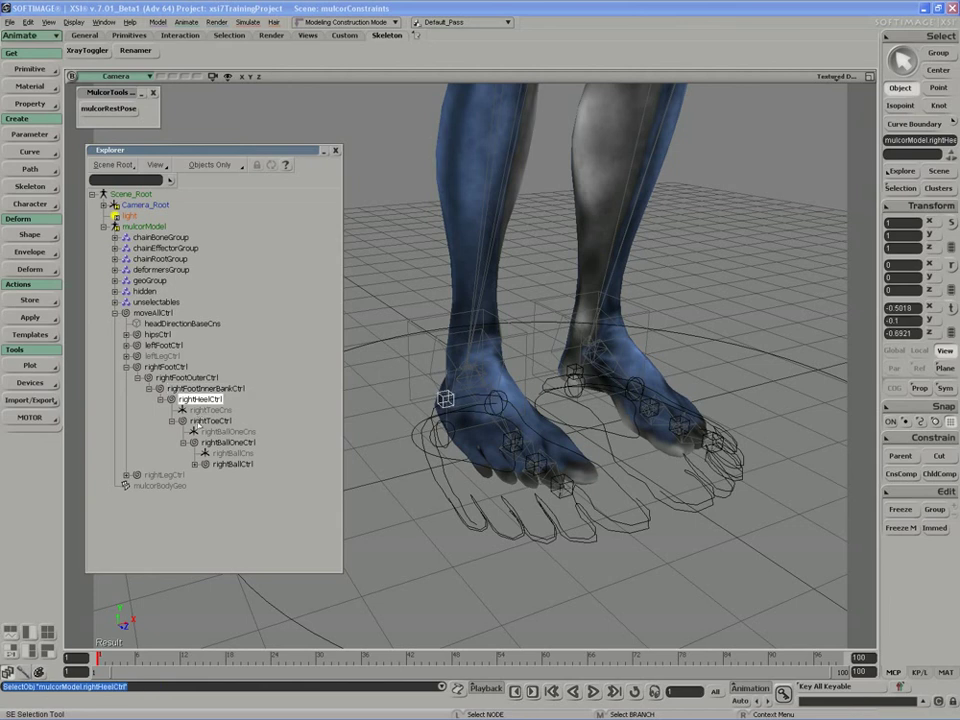
left_click(205, 420)
left_click(214, 442)
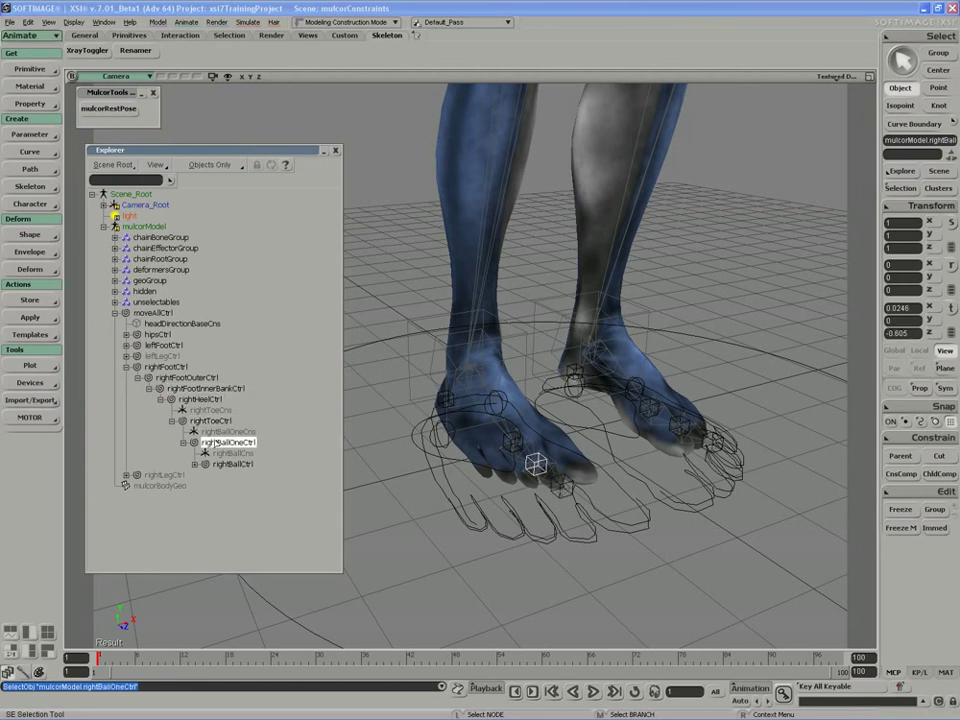
left_click(232, 464)
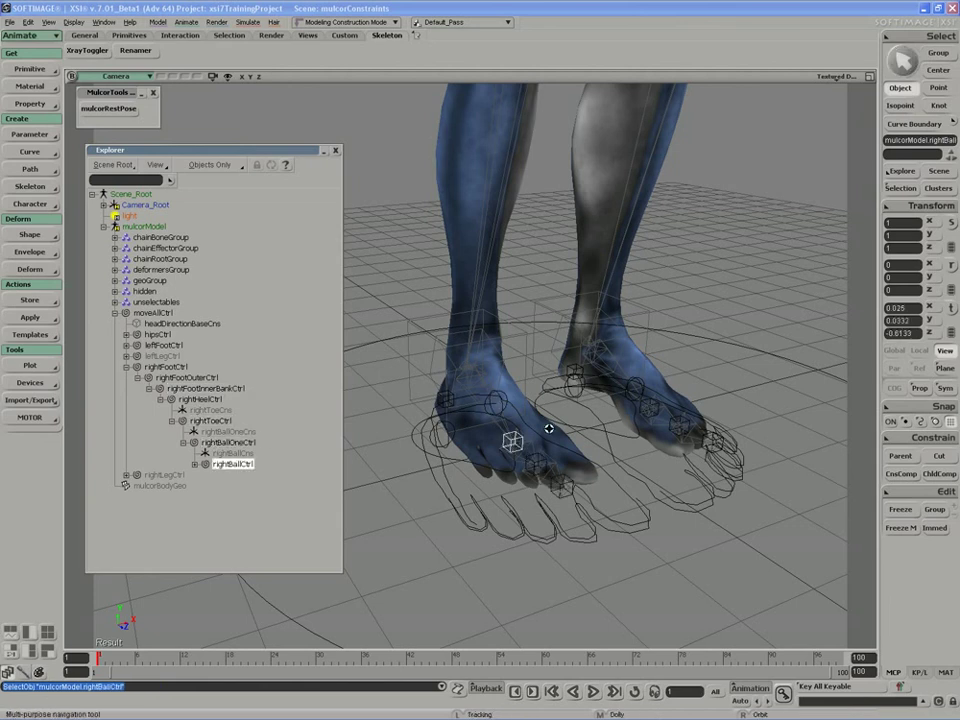
key("s")
left_click_drag(501, 404, 457, 400)
right_click_drag(525, 429, 495, 435)
left_click_drag(495, 435, 356, 430)
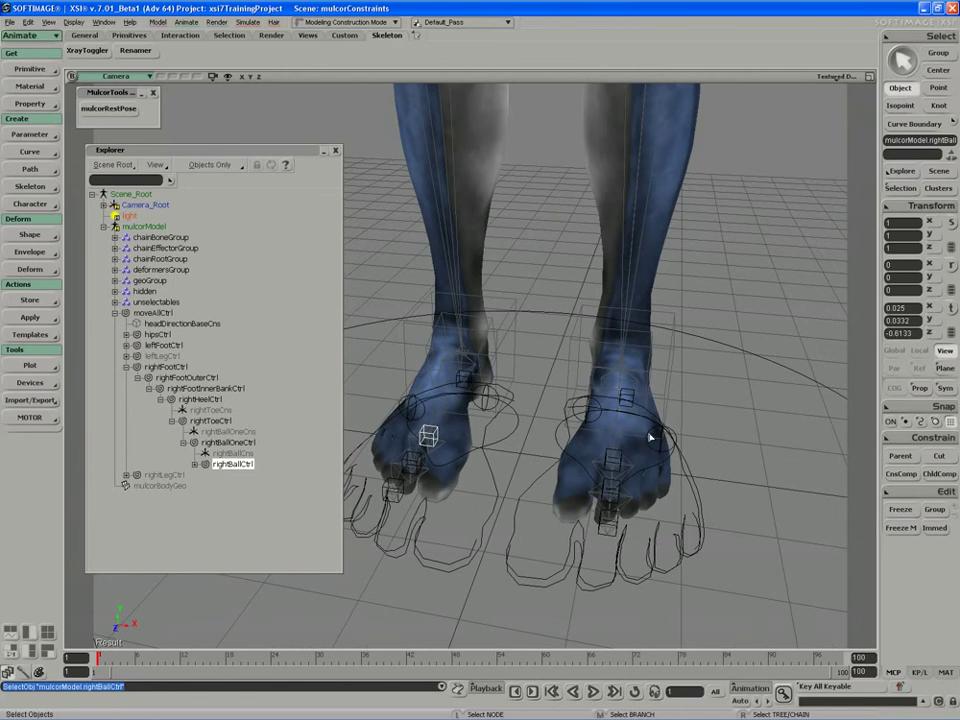
left_click(651, 438)
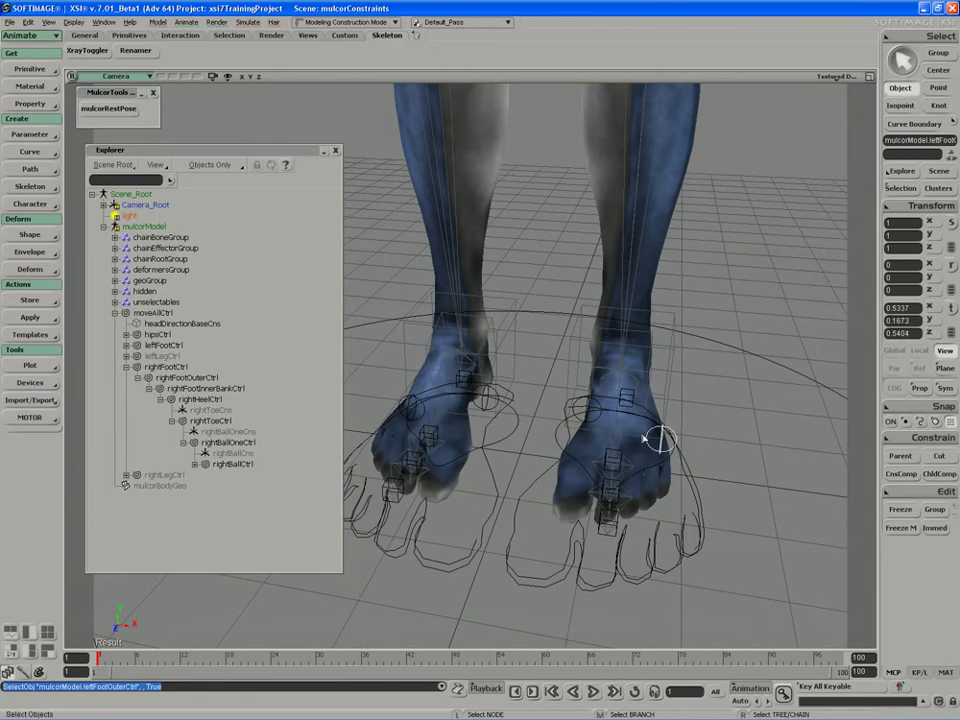
Reset the scaling of leftFootInnerBankCtrl with child compensation enabled
left_click(589, 424)
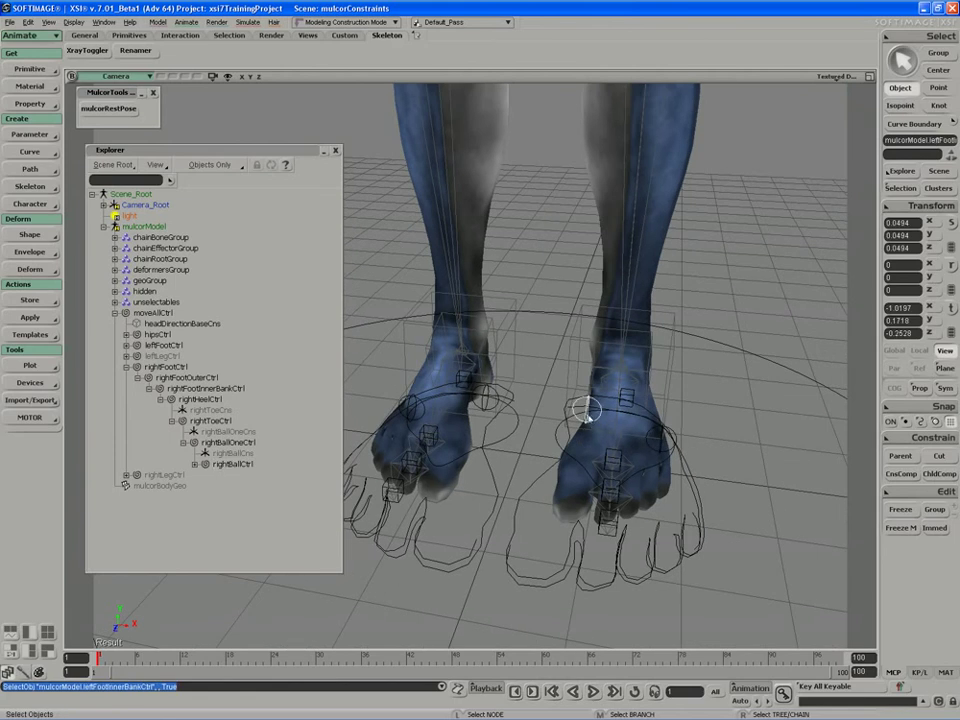
left_click(933, 478)
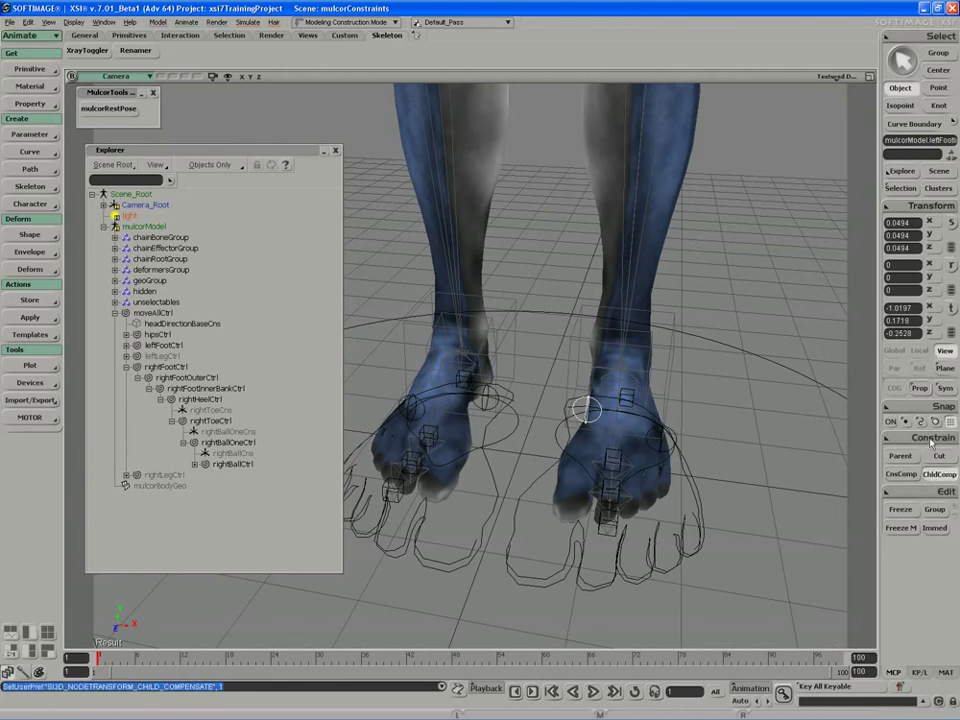
left_click(930, 206)
left_click(821, 281)
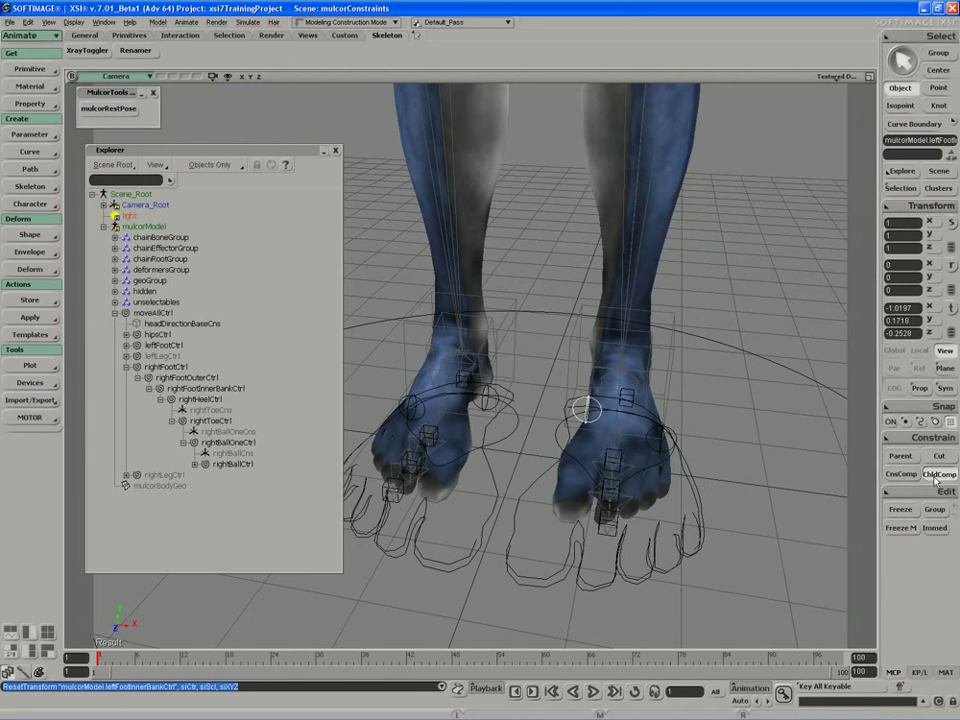
Check the transform values of leftFootOuterCtrl, leftHeelCtrl and leftFootInnerBankCtrl
left_click(661, 440)
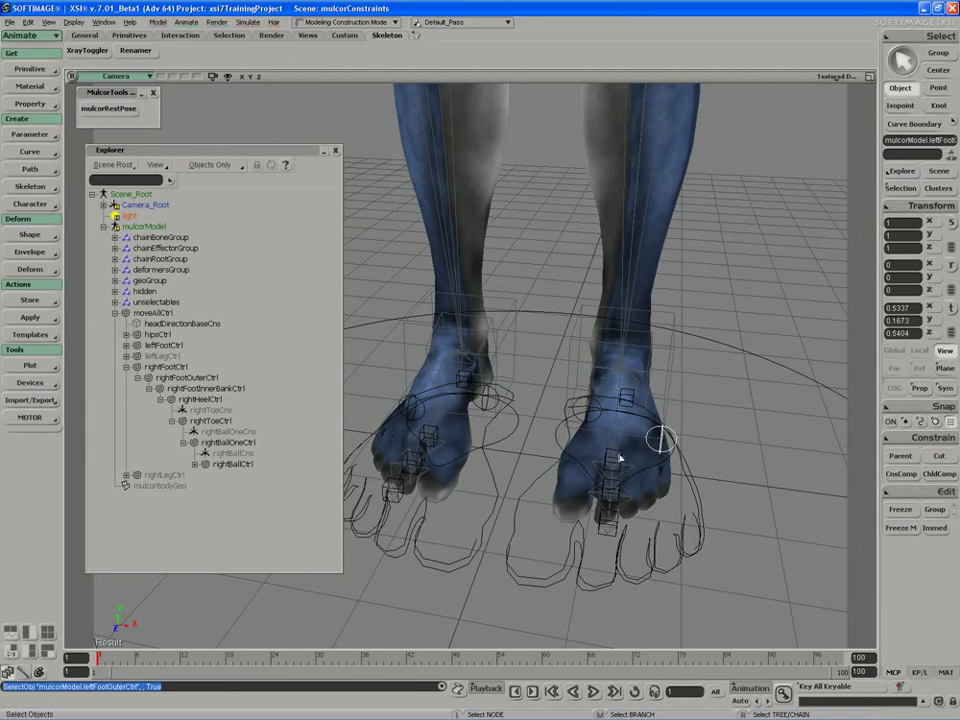
left_click(624, 400)
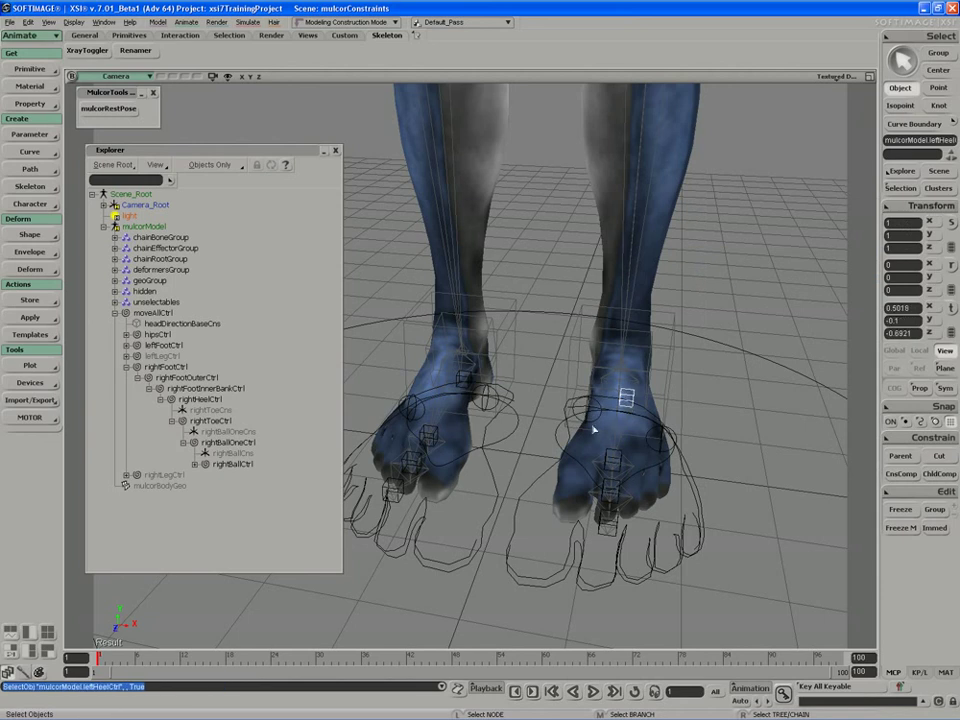
left_click(596, 422)
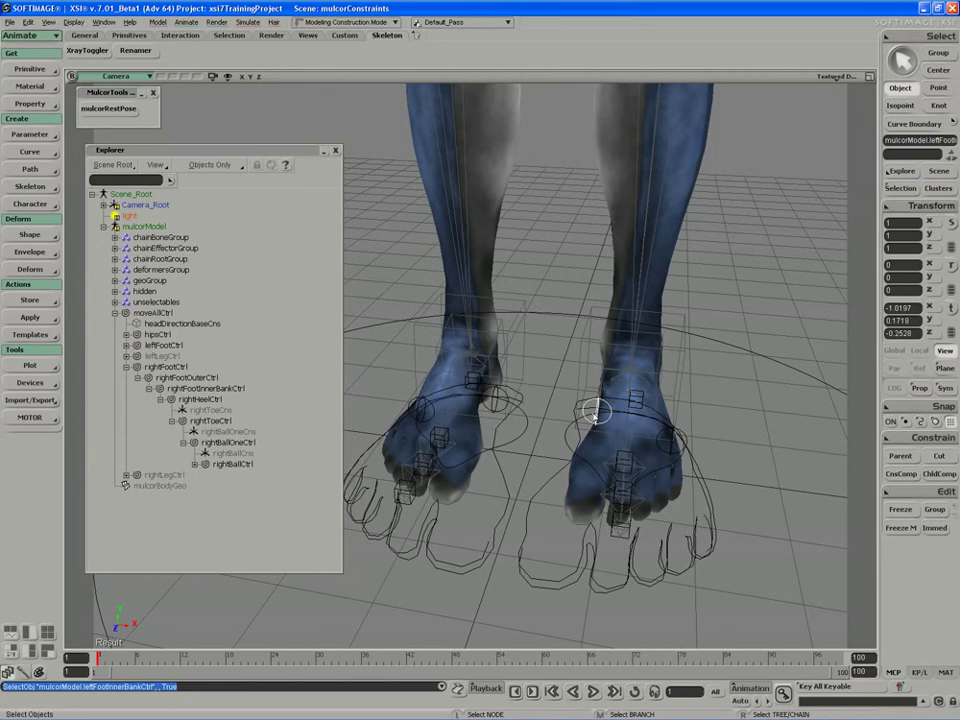
key("s")
right_click_drag(656, 422, 609, 437)
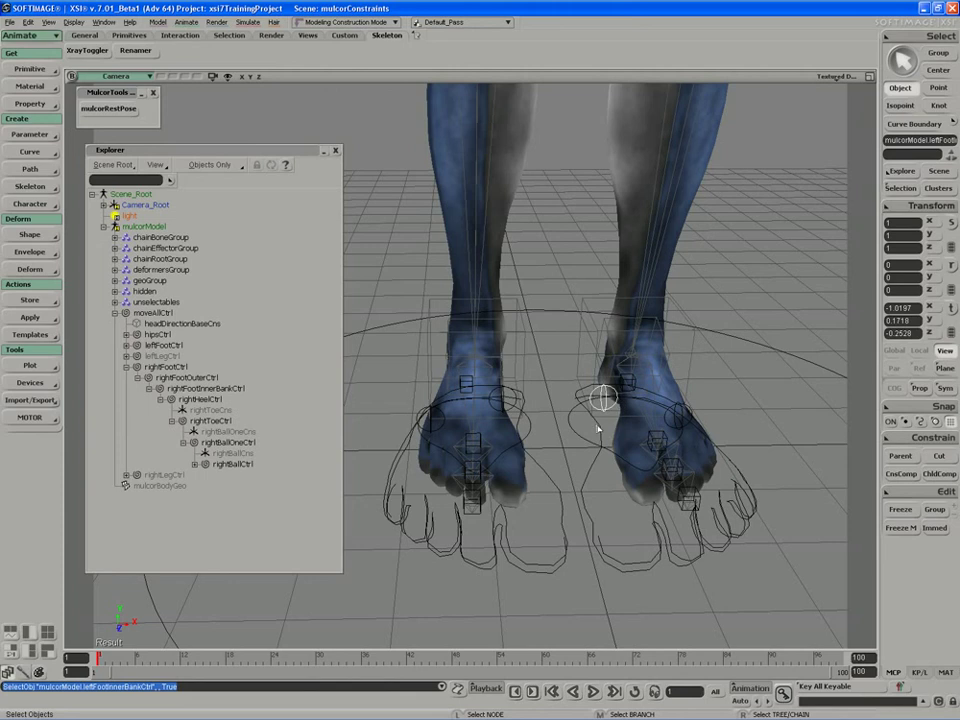
Test rightFootCtrl by moving the whole foot around in the viewport, undoing each movement
left_click_drag(549, 465, 555, 481)
key("v")
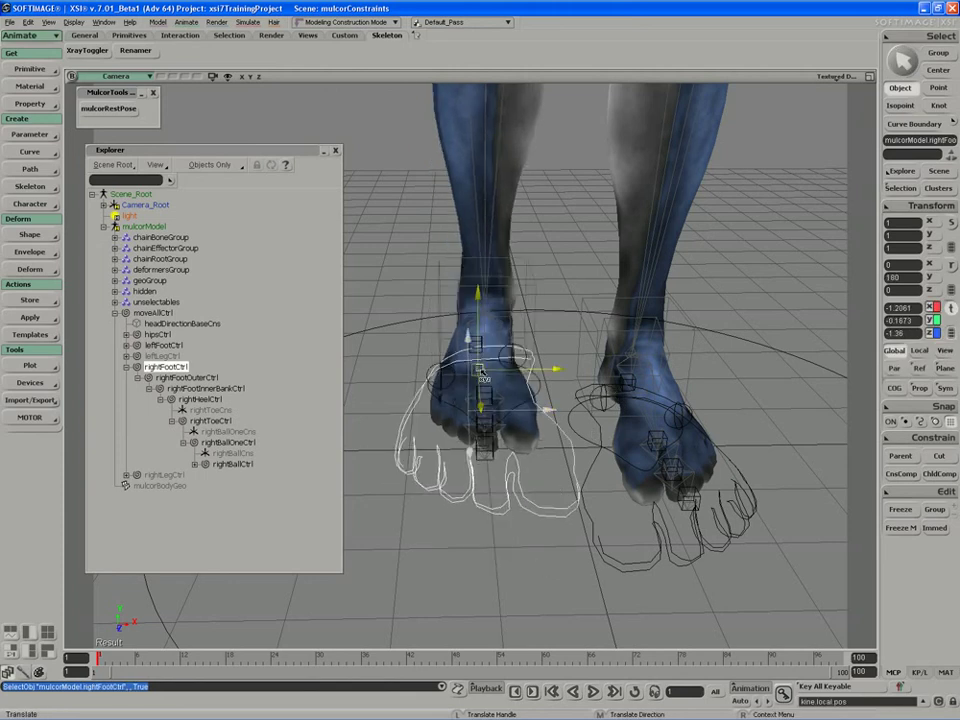
key("ctrl+z")
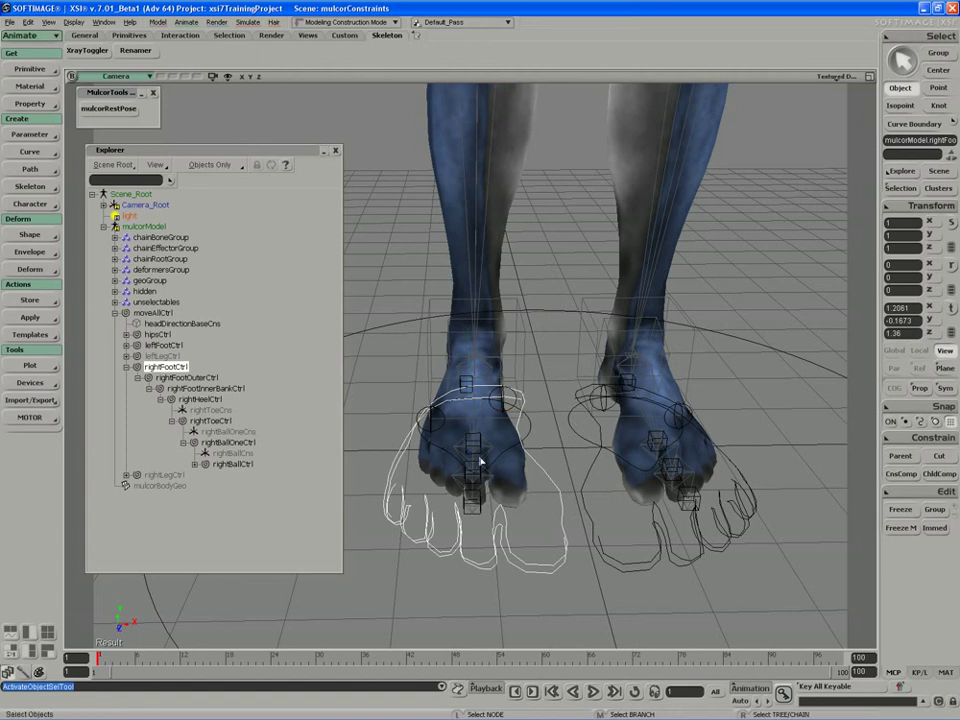
key("v")
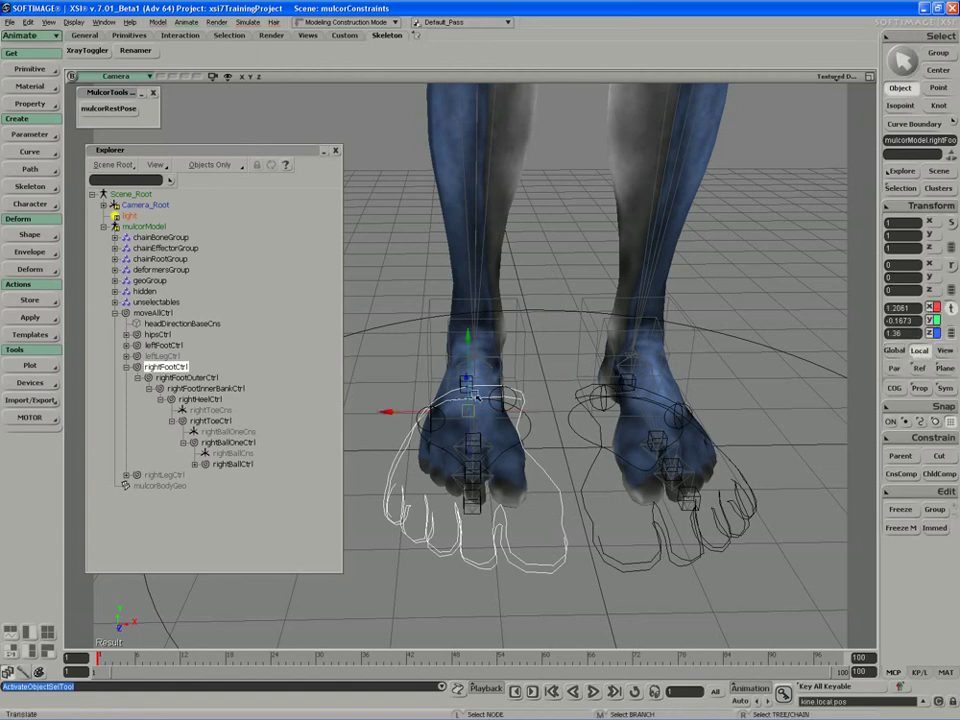
left_click_drag(475, 418, 470, 378)
key("ctrl+z")
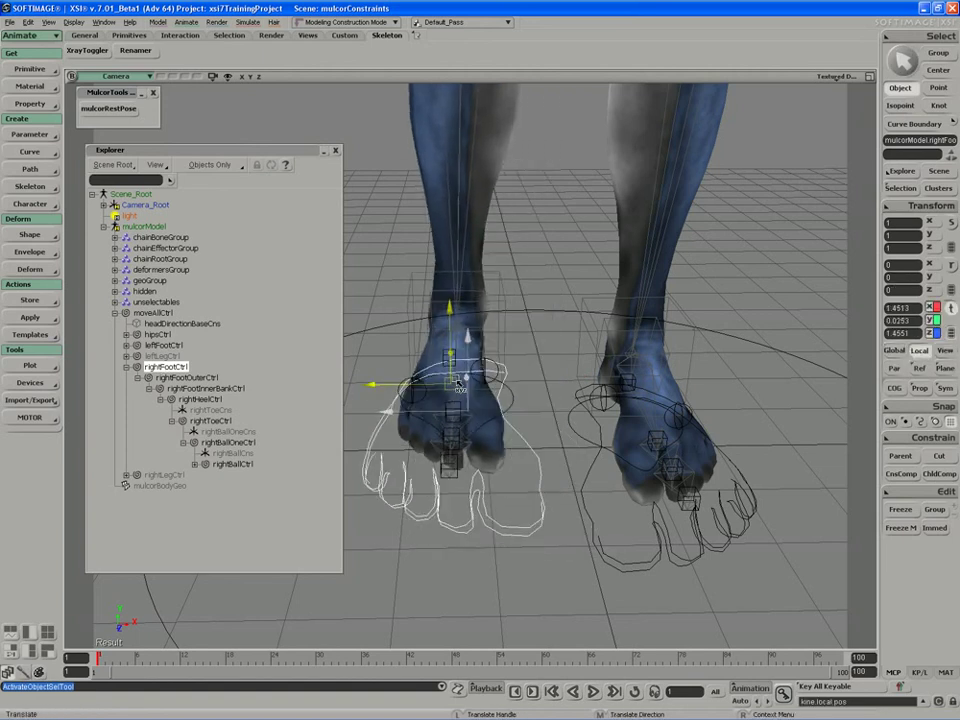
right_click_drag(570, 462, 505, 458)
left_click(533, 566)
mouse_move(671, 524)
left_mouse_down()
mouse_move(655, 513)
mouse_move(682, 541)
mouse_move(656, 518)
left_mouse_up()
key("ctrl+z")
Test-rotate leftToeCtrl to try the left foot's roll on its toe tip, and undo the rotation
key("s")
right_click_drag(630, 556, 602, 546)
key("space")
left_click(530, 510)
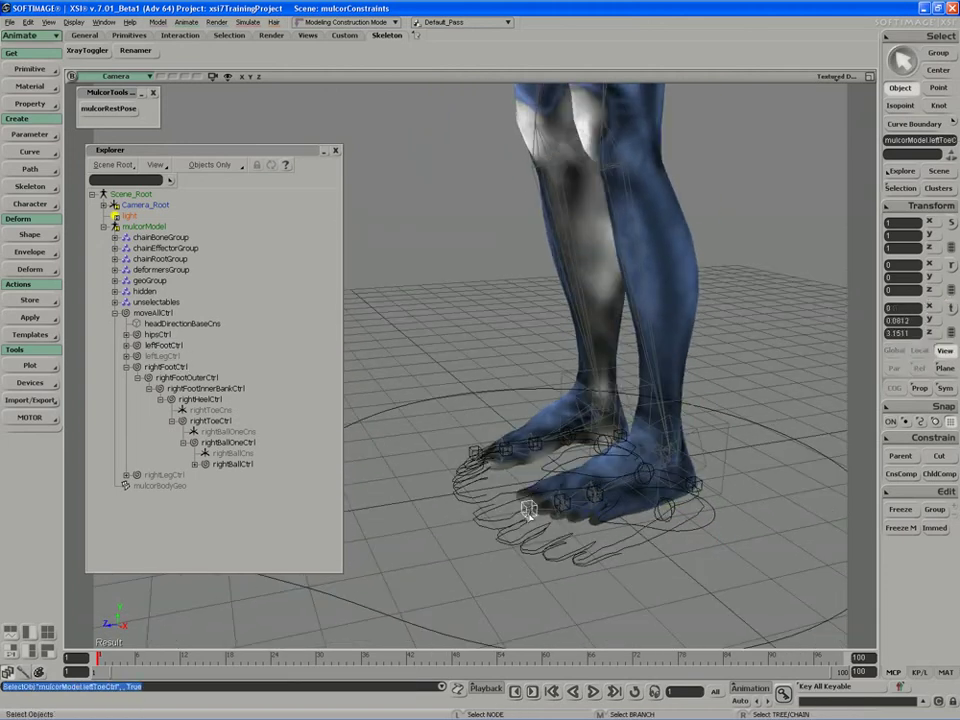
key("v")
key("c")
left_click_drag(507, 455, 484, 464)
key("ctrl+z")
Test-rotate the left foot's two ball controls one after the other, undoing each rotation
key("space")
left_click(562, 503)
key("c")
left_click_drag(563, 434, 525, 456)
key("ctrl+z")
key("space")
left_click(594, 494)
key("c")
key("ctrl+z")
Test-rotate leftHeelCtrl to try the foot pivoting on its heel, and undo the rotation
key("space")
left_click(693, 484)
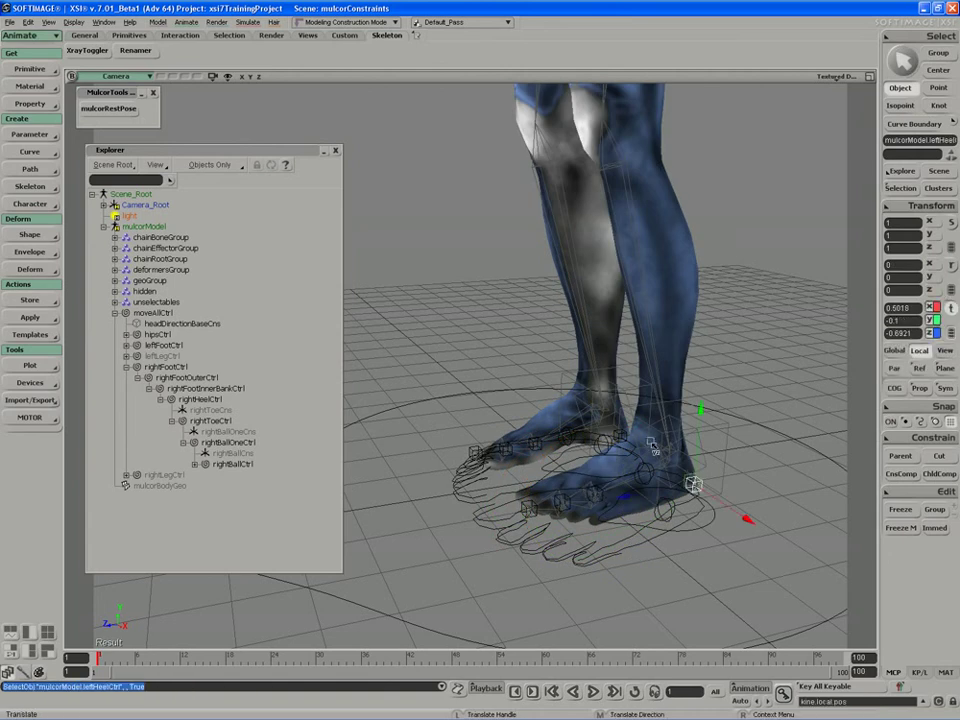
key("c")
left_click_drag(693, 484, 692, 482)
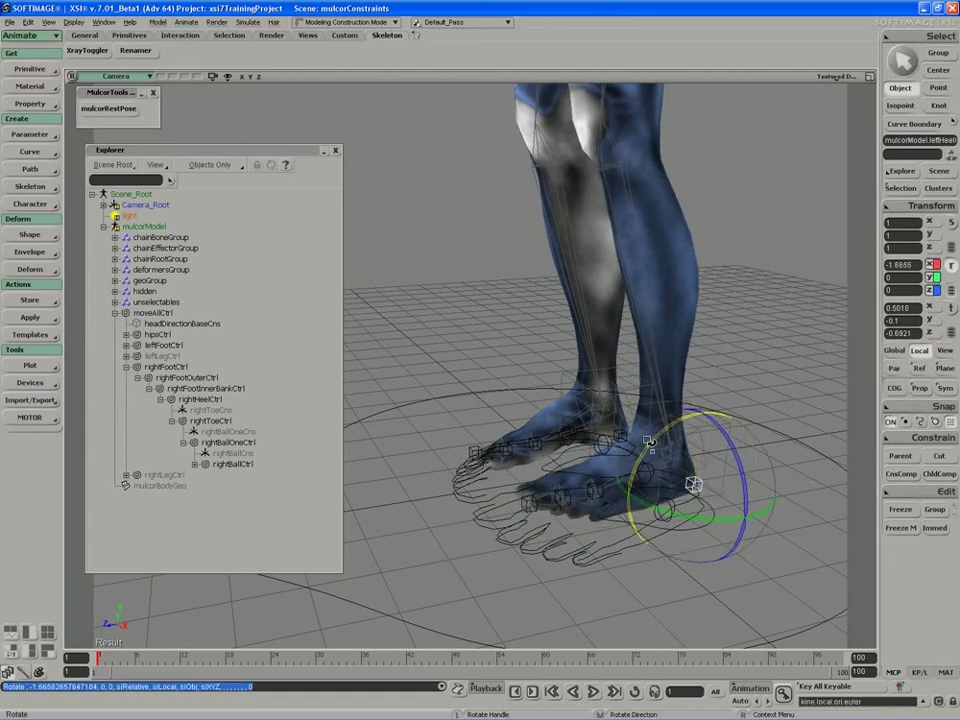
key("ctrl+z")
Test-rotate leftFootCtrl to try turning the whole left foot, and undo the rotation
middle_click_drag(594, 497, 529, 476)
left_click_drag(529, 476, 525, 471)
key("space")
left_click_drag(602, 455, 582, 438)
left_click(678, 442)
key("r")
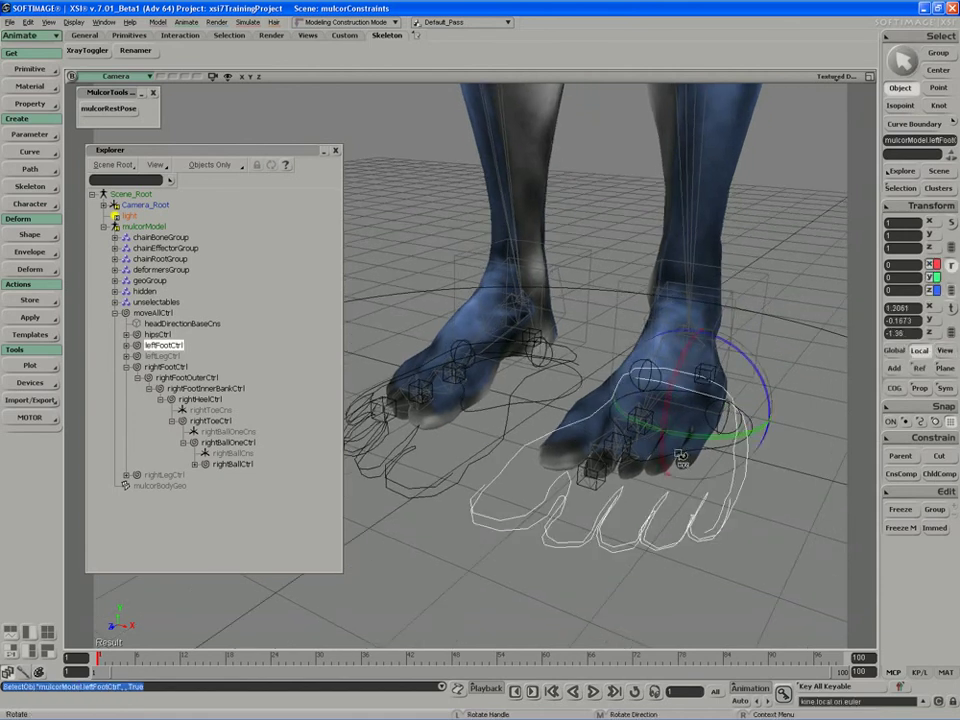
mouse_move(704, 436)
left_mouse_down()
mouse_move(754, 420)
mouse_move(701, 435)
left_mouse_up()
key("ctrl+z")
left_click_drag(759, 371, 733, 396)
key("space")
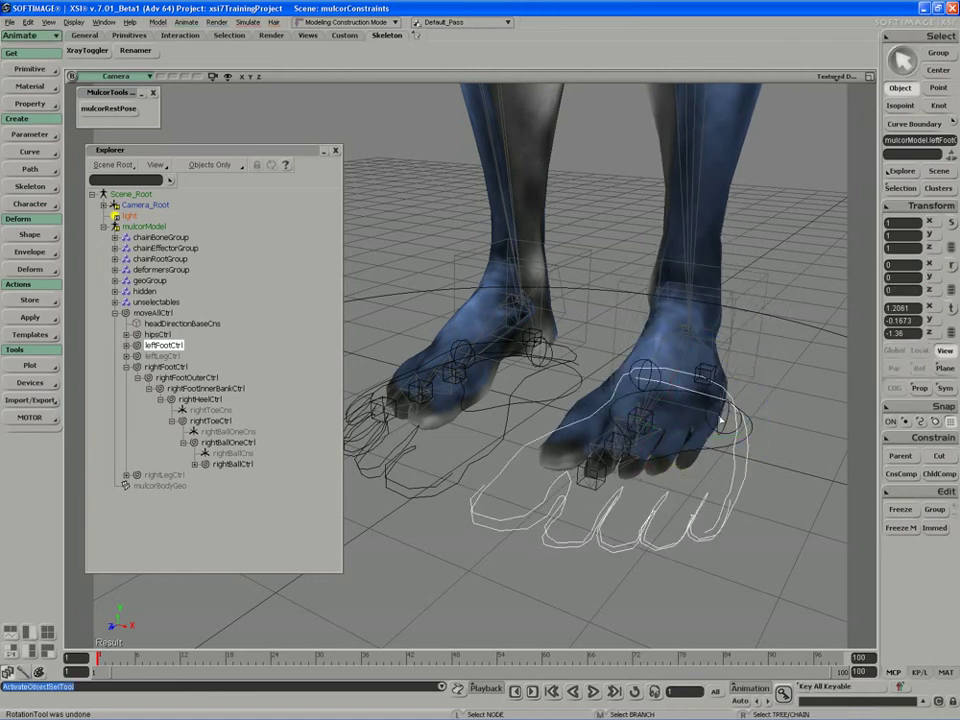
Test-rotate leftFootOuterCtrl to try banking the left foot on its outer edge, and undo the rotation
left_click(716, 420)
right_click_drag(718, 418, 736, 407)
key("c")
mouse_move(734, 398)
left_mouse_down()
mouse_move(739, 369)
mouse_move(741, 383)
mouse_move(727, 380)
left_mouse_up()
key("ctrl+z")
right_click_drag(727, 380, 681, 401)
key("space")
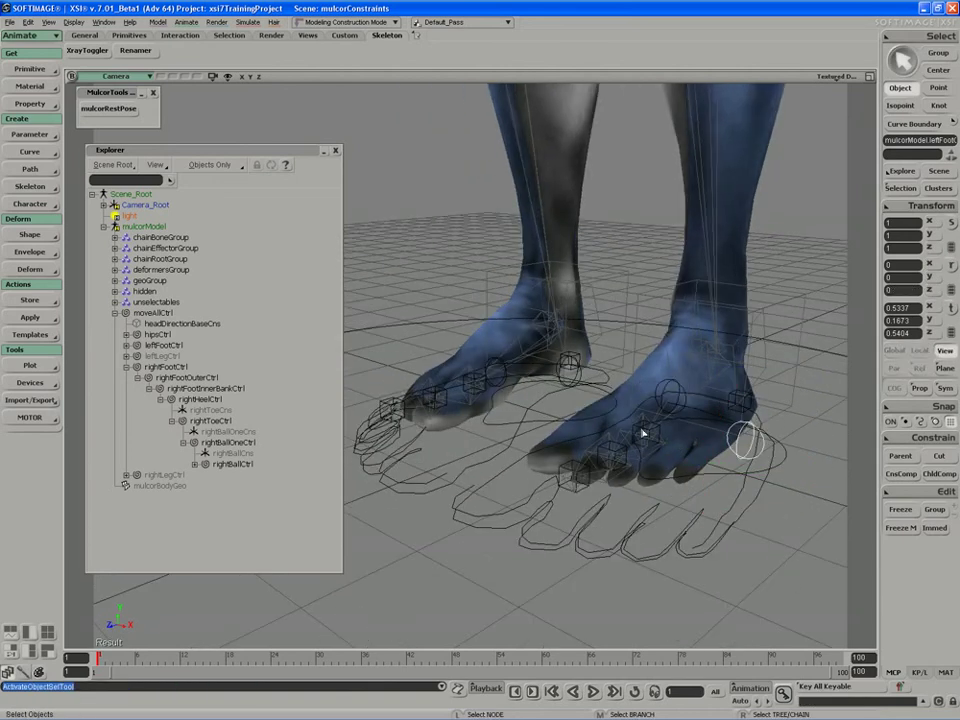
Test-rotate the right knee direction control at the right foot, and undo the rotation
key("c")
key("s")
middle_click_drag(716, 276, 692, 270)
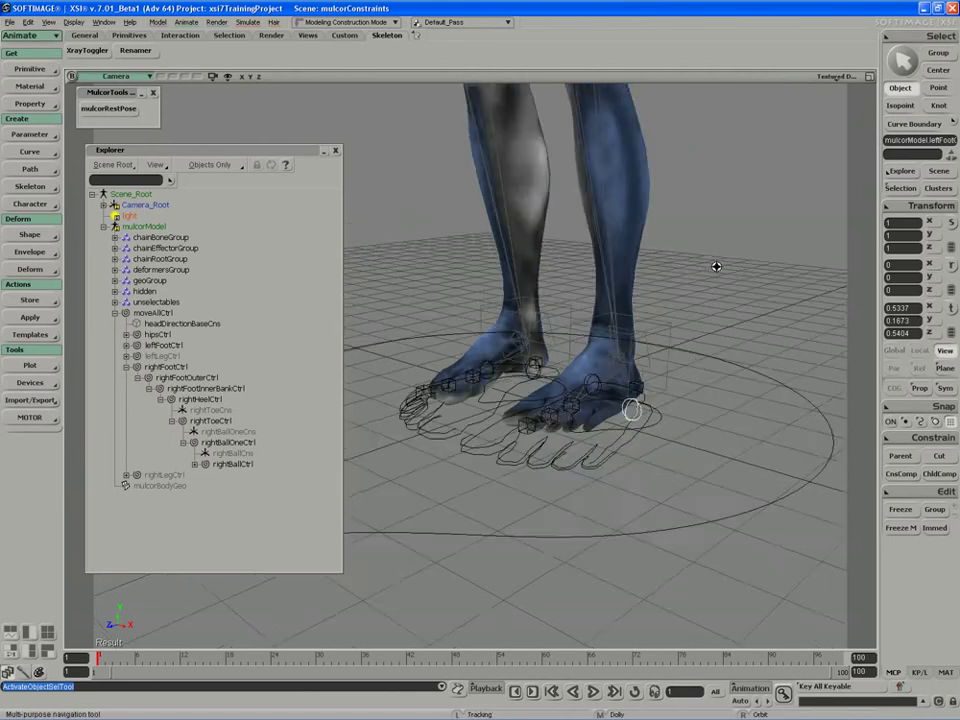
left_click_drag(692, 270, 676, 464)
middle_click_drag(676, 464, 658, 441)
key("s")
mouse_move(596, 339)
right_mouse_down()
mouse_move(609, 333)
mouse_move(605, 324)
right_mouse_up()
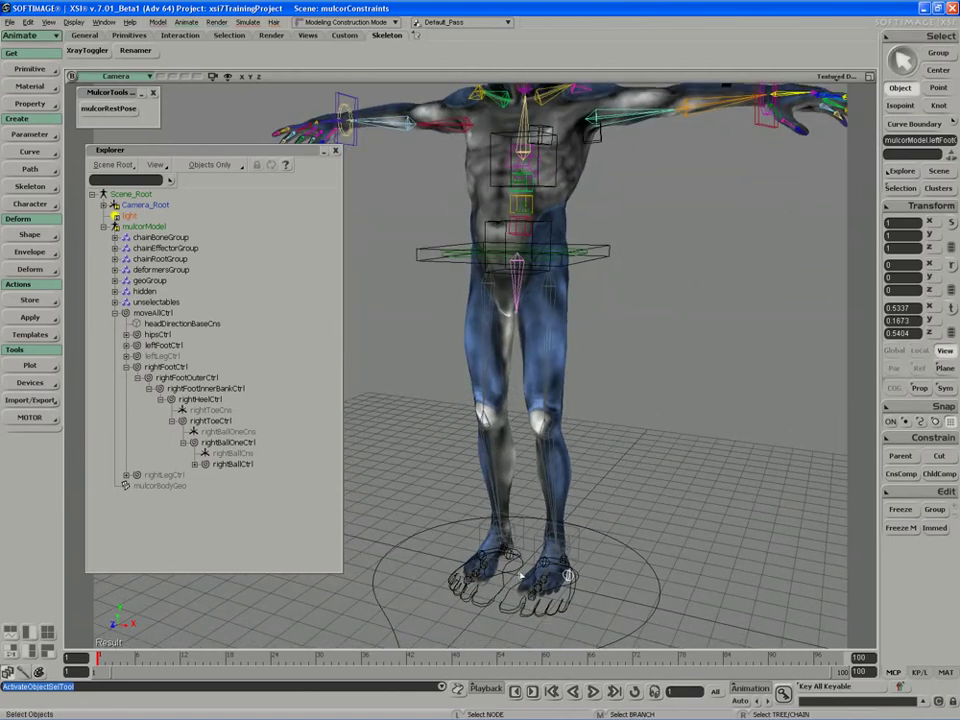
left_click(499, 584)
key("s")
left_click_drag(497, 588, 511, 552)
right_click_drag(511, 552, 510, 549)
middle_click_drag(510, 549, 530, 574)
key("c")
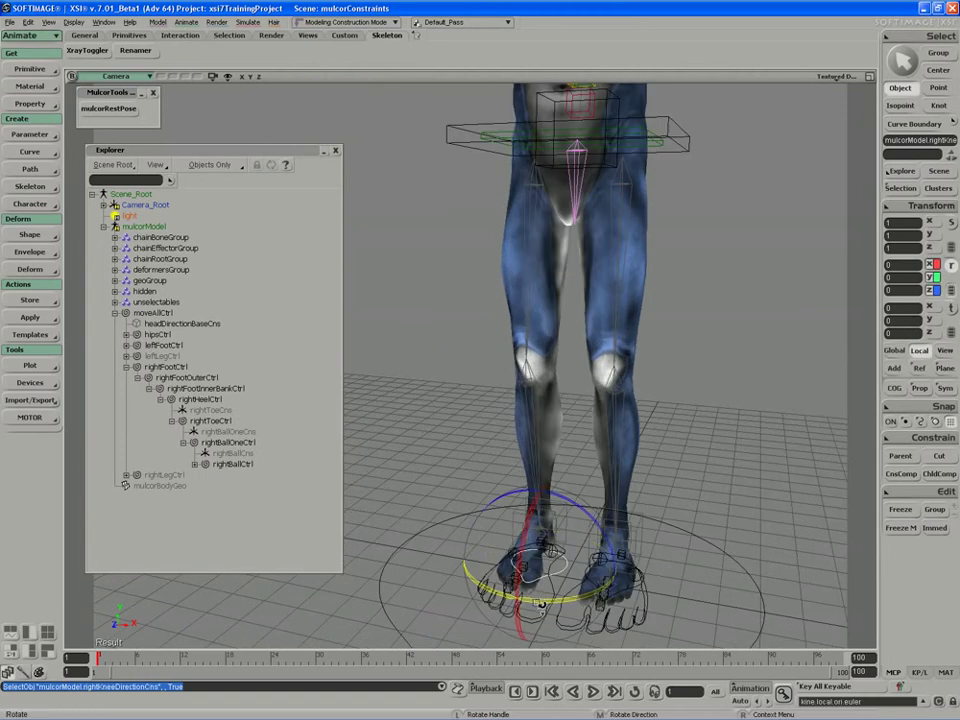
left_click_drag(537, 600, 521, 602)
key("ctrl+z")
Test-move the character's right elbow control and undo the movement
key("s")
left_click_drag(546, 450, 541, 607)
middle_click_drag(542, 608, 580, 488)
right_click_drag(580, 488, 602, 506)
key("space")
left_click(473, 315)
key("v")
mouse_move(476, 315)
left_mouse_down()
mouse_move(479, 351)
mouse_move(477, 318)
left_mouse_up()
key("ctrl+z")
Examine the toe, ball, bank and heel controls of both feet closely from the side
key("s")
left_click_drag(505, 418, 508, 386)
right_click_drag(508, 386, 596, 429)
left_click_drag(596, 429, 616, 300)
right_click_drag(616, 300, 561, 287)
middle_click_drag(561, 287, 542, 381)
left_click_drag(542, 381, 543, 329)
middle_click_drag(543, 329, 590, 395)
key("space")
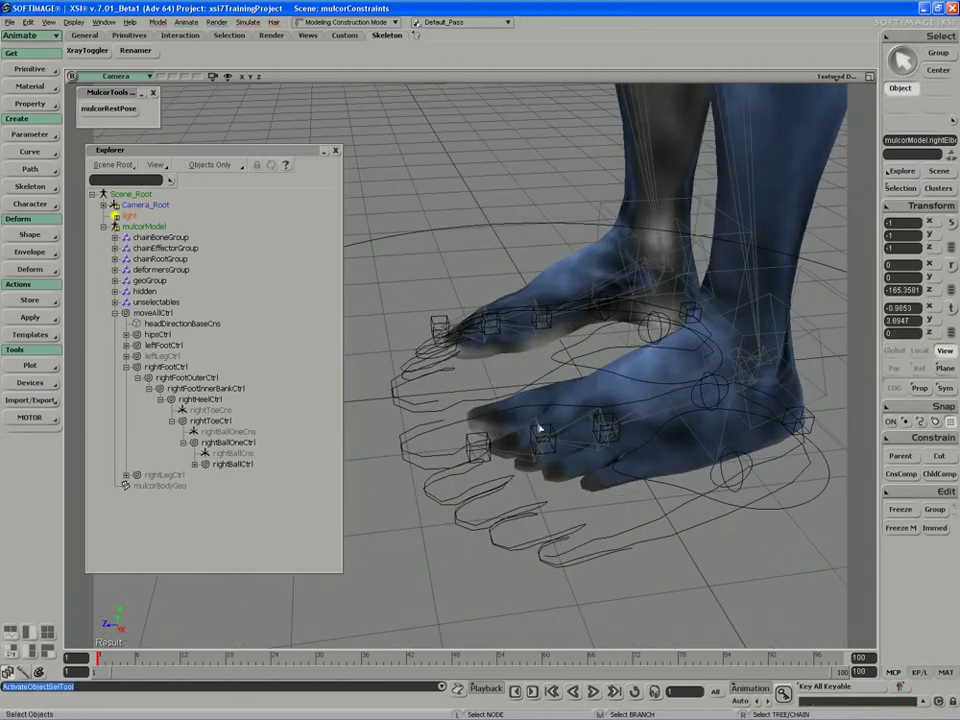
key("s")
right_click_drag(557, 444, 552, 432)
key("space")
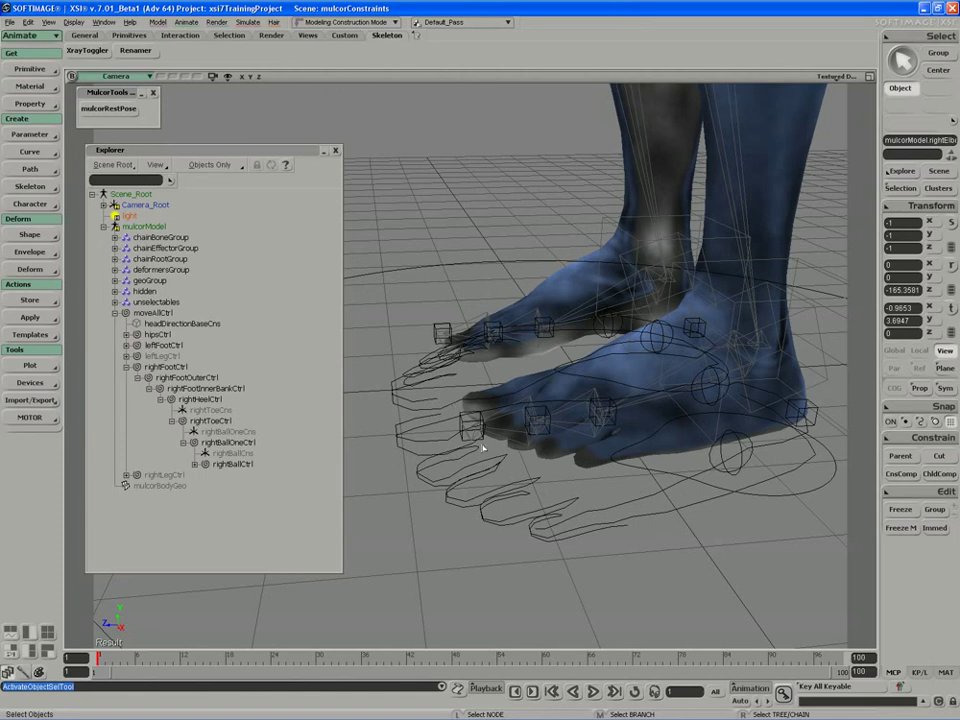
key("s")
right_click_drag(531, 455, 515, 435)
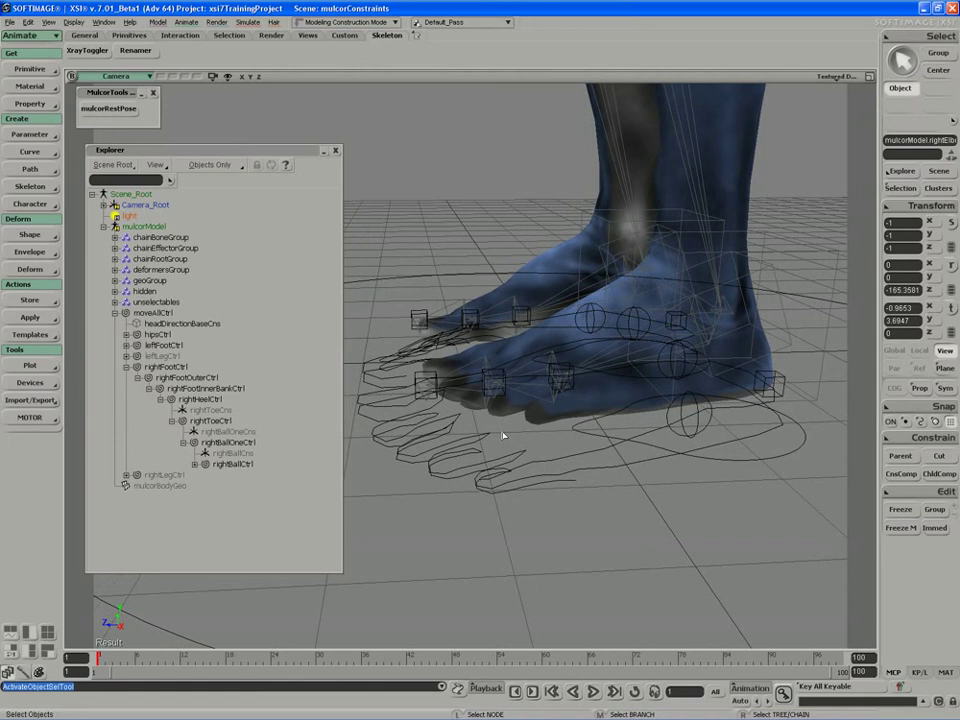